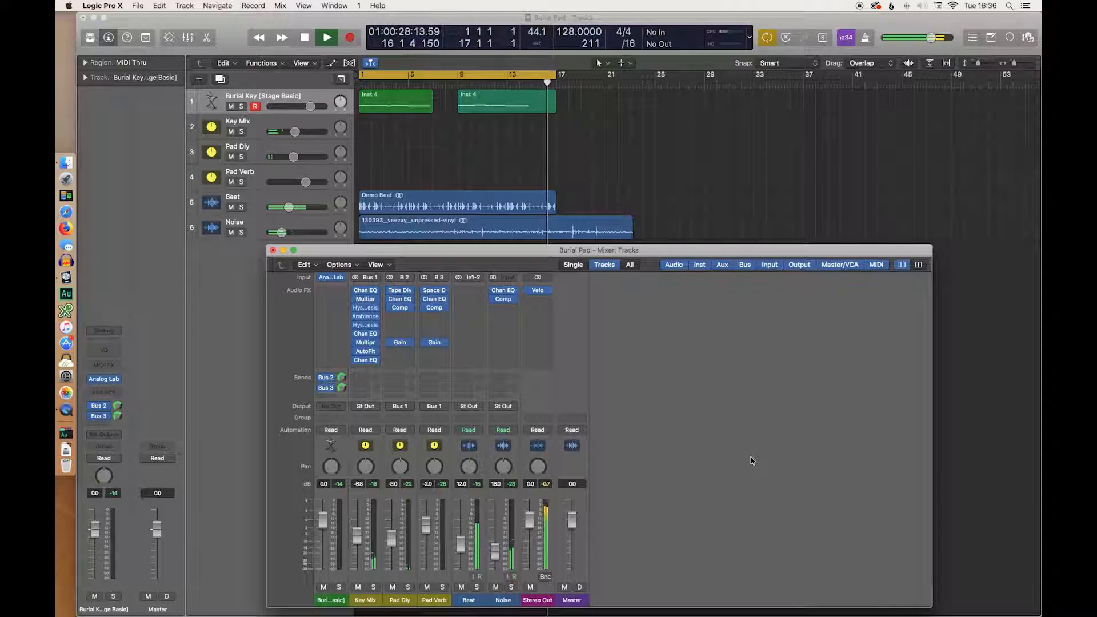
# Stop playback, close the mixer and return the playhead to the start of the project
pyautogui.press('space')
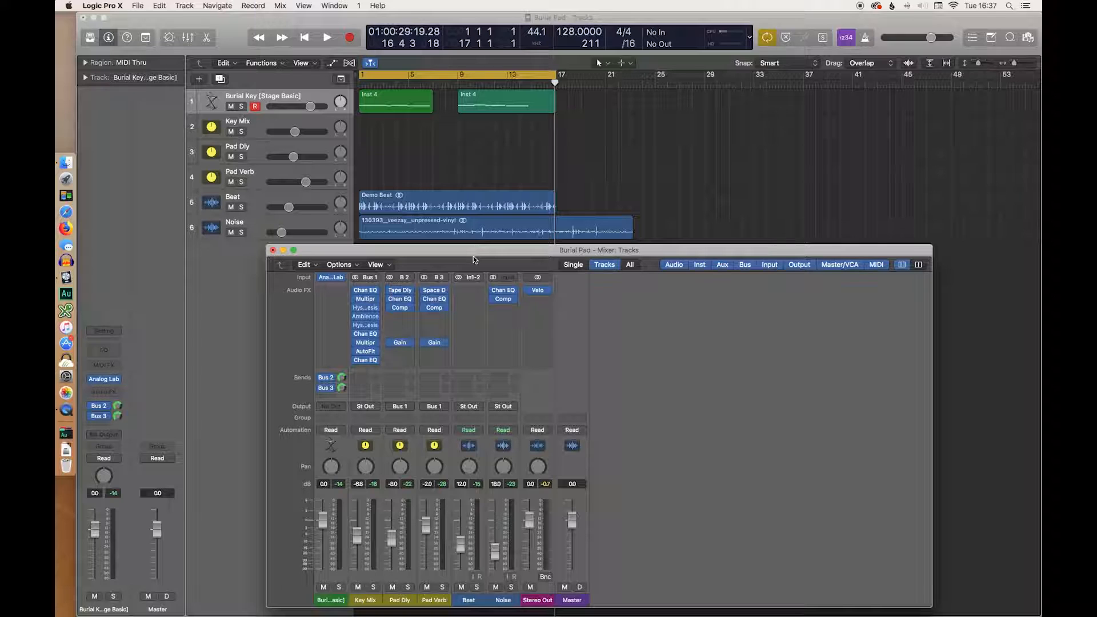
pyautogui.click(272, 249)
pyautogui.moveTo(407, 79); pyautogui.dragTo(318, 82)
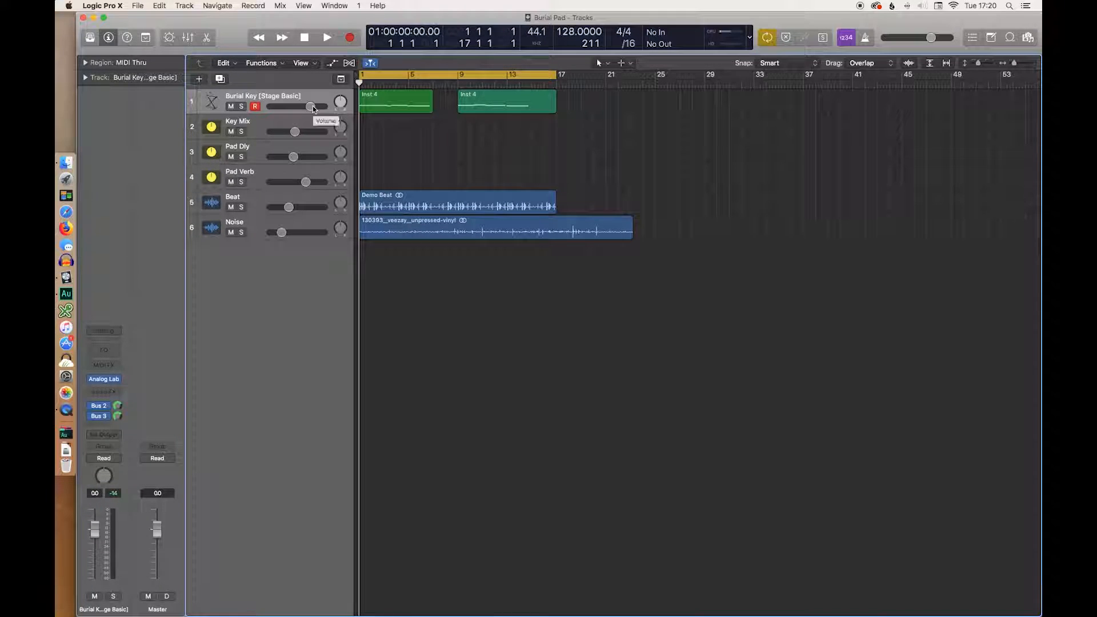
# Open the mixer and bring up the Analog Lab instrument on the Burial Key channel, placing both windows clear of each other
pyautogui.press('super+2')
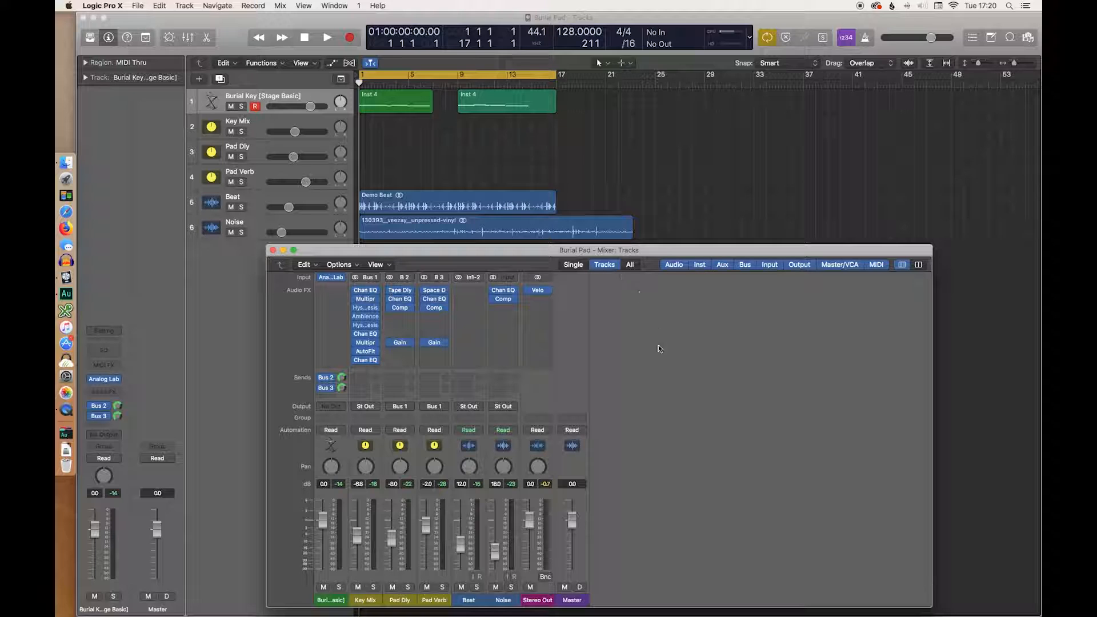
pyautogui.scroll(3, 596, 410)
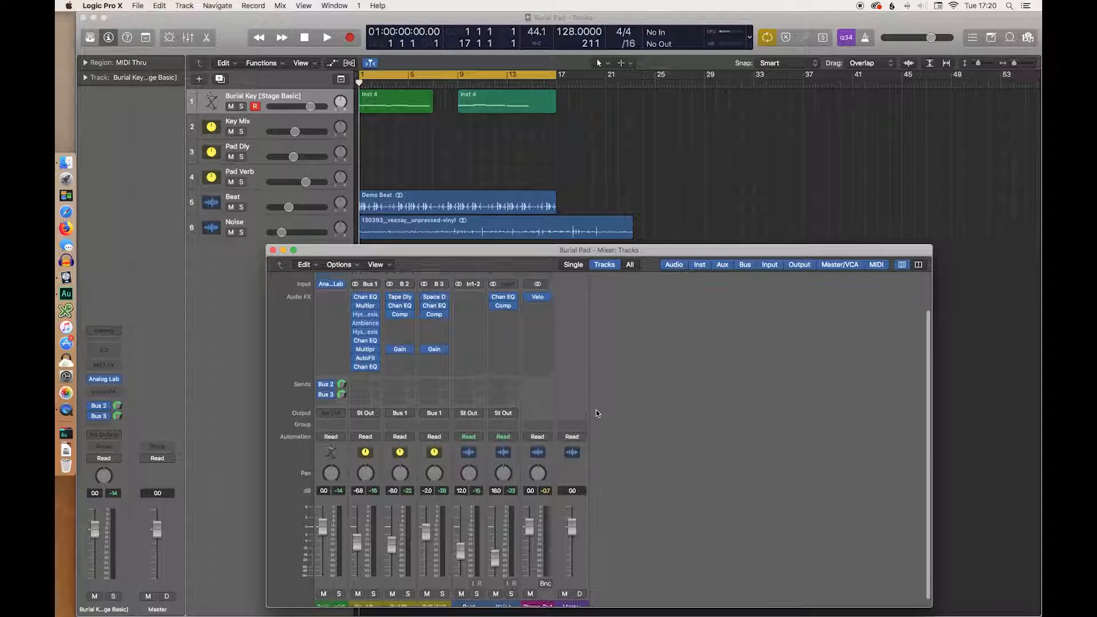
pyautogui.moveTo(480, 253); pyautogui.dragTo(546, 225)
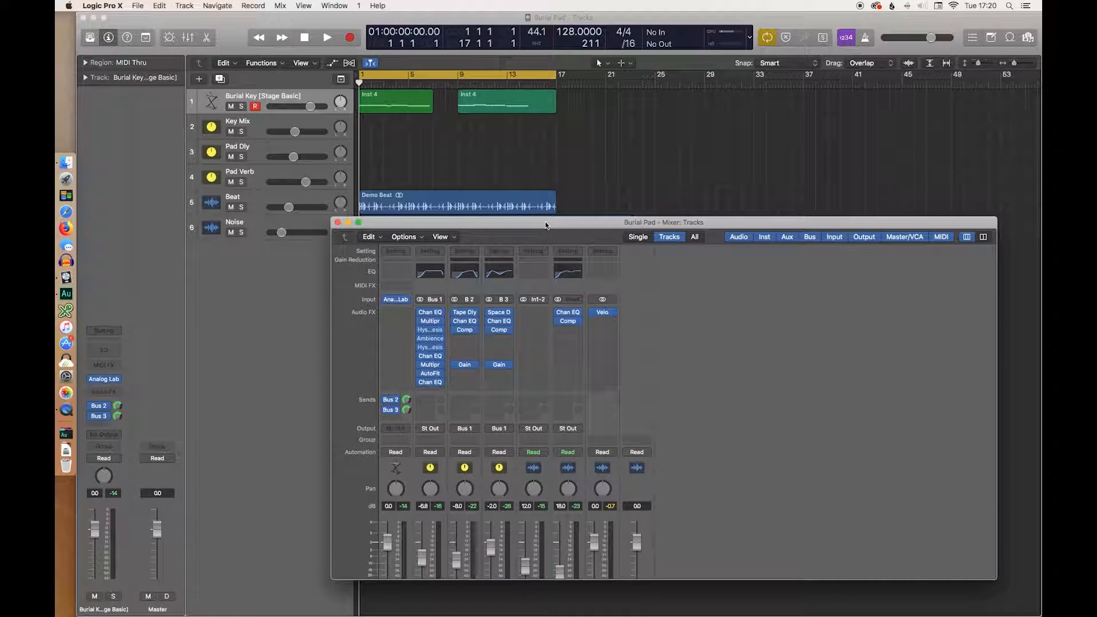
pyautogui.click(397, 300)
pyautogui.moveTo(445, 52); pyautogui.dragTo(758, 88)
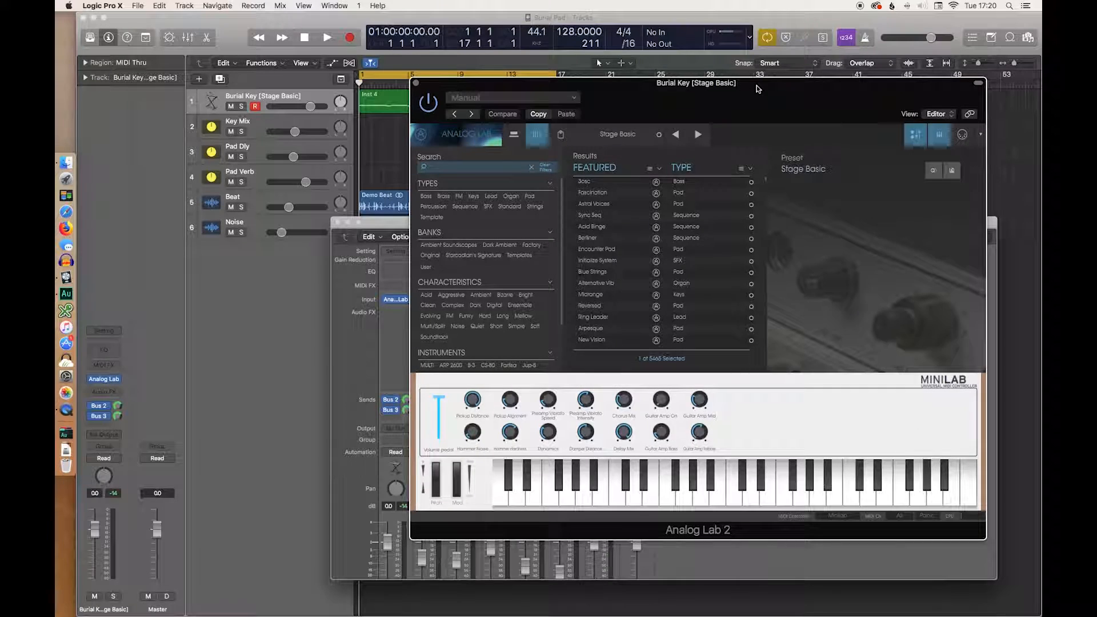
# Route the Burial Key channel's output to Stereo Output and close the Analog Lab window
pyautogui.click(394, 427)
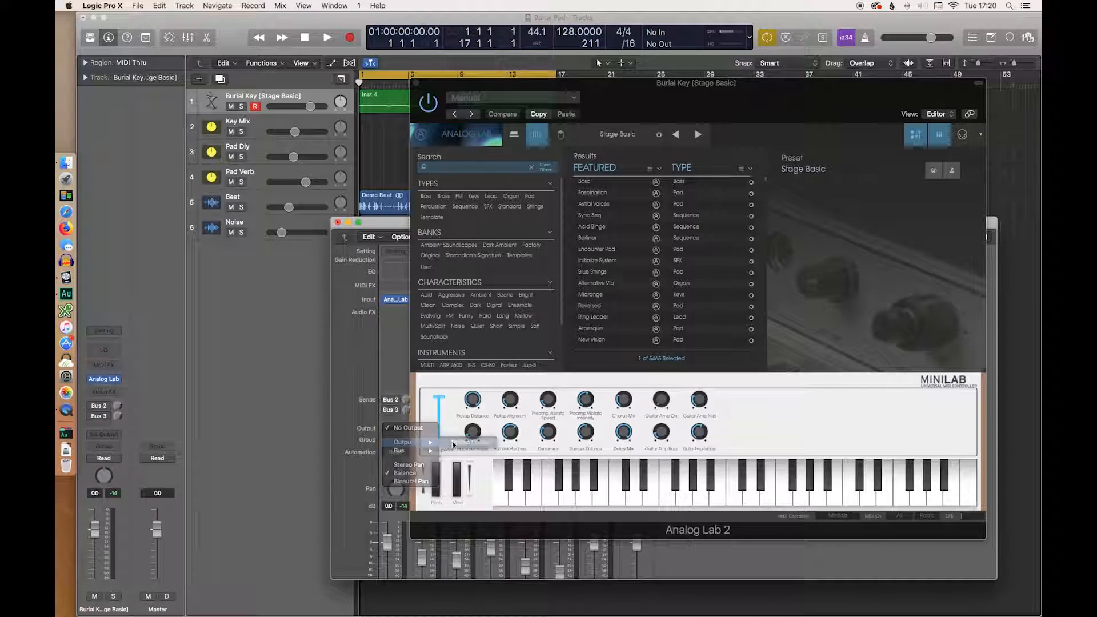
pyautogui.click(454, 444)
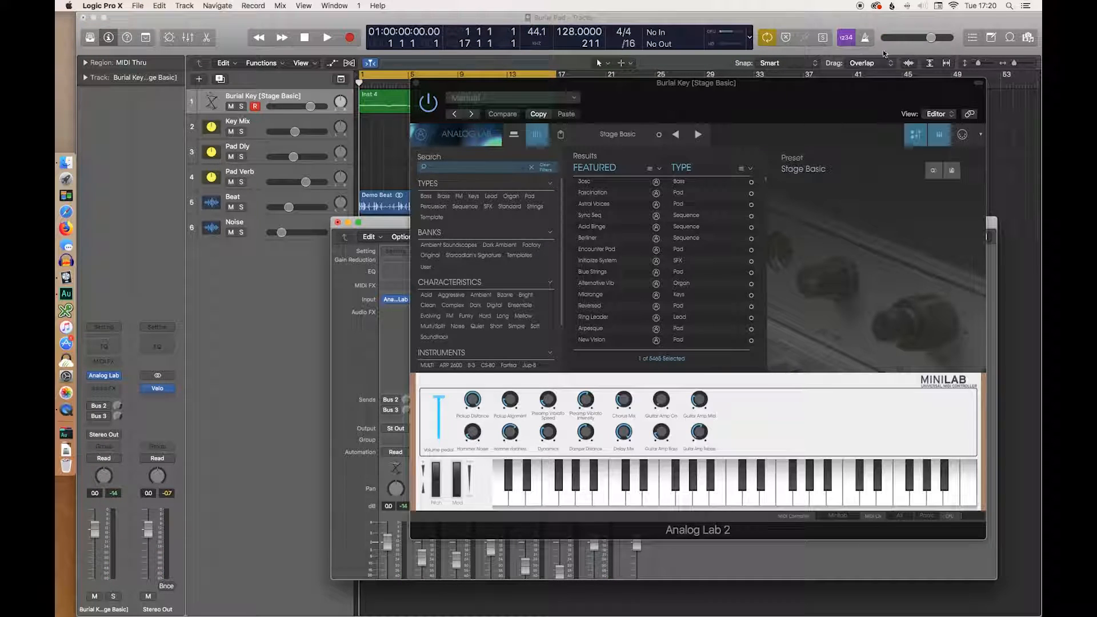
pyautogui.click(416, 85)
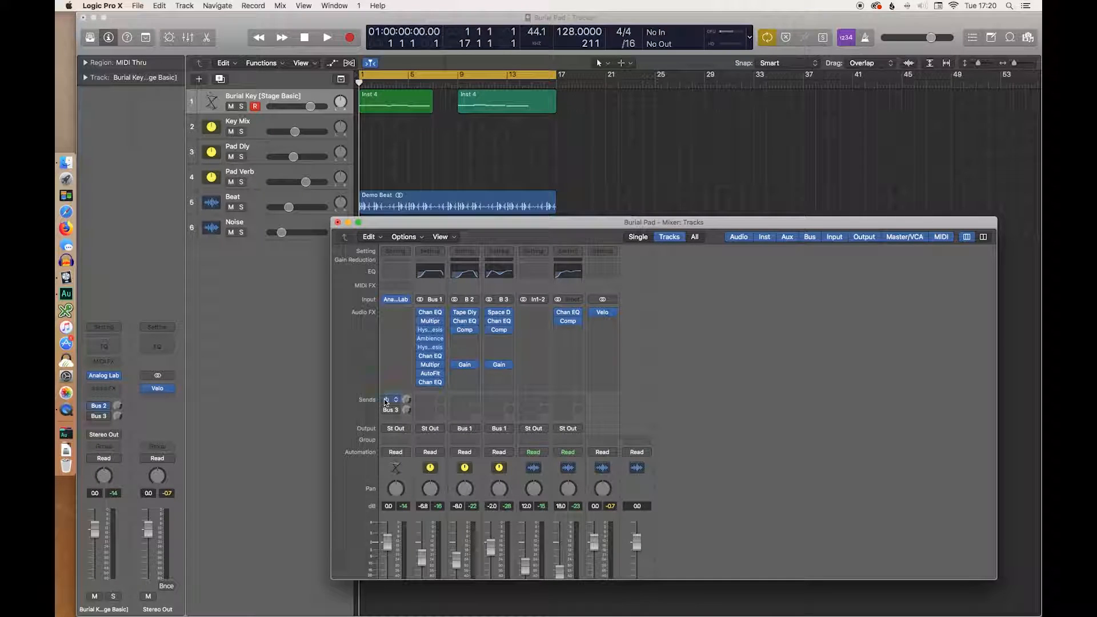
# Set the Burial Key channel's output to No Output
pyautogui.click(401, 428)
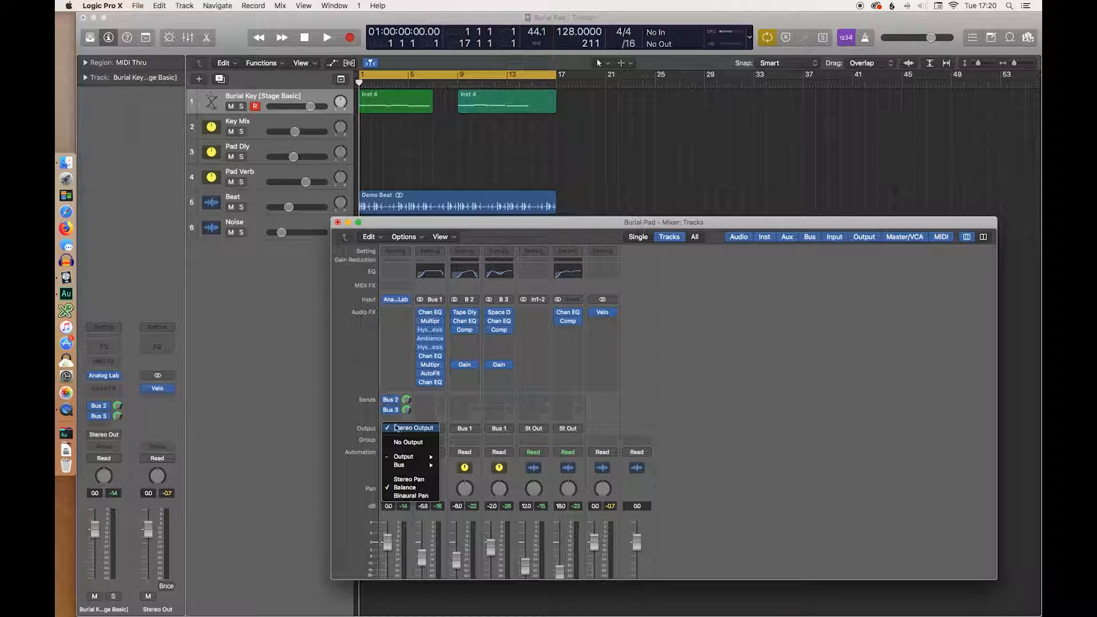
pyautogui.click(402, 428)
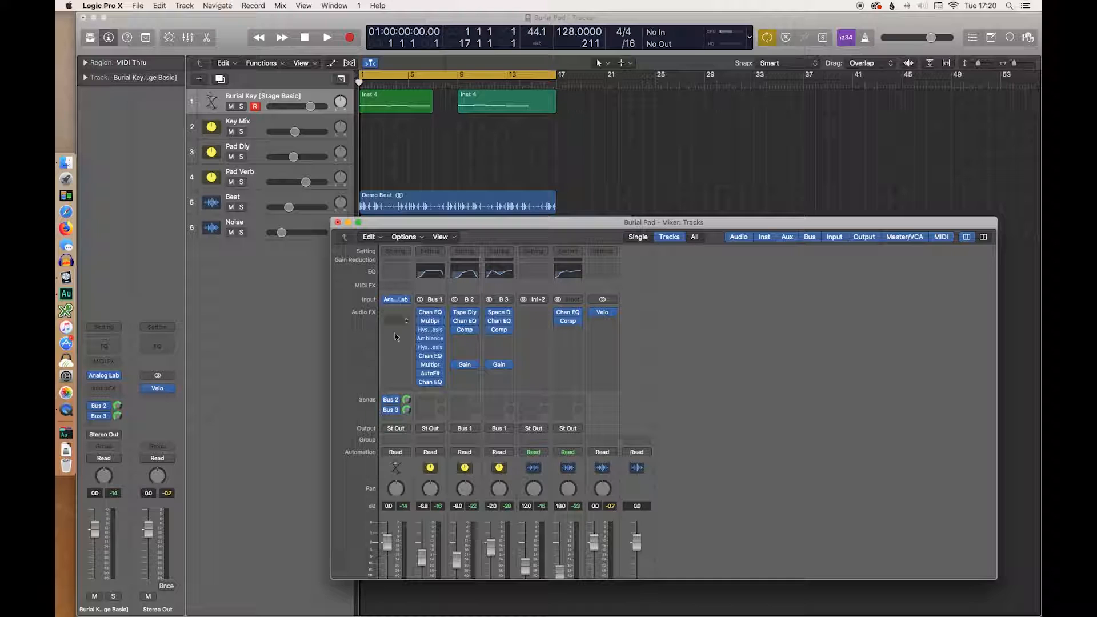
pyautogui.click(405, 429)
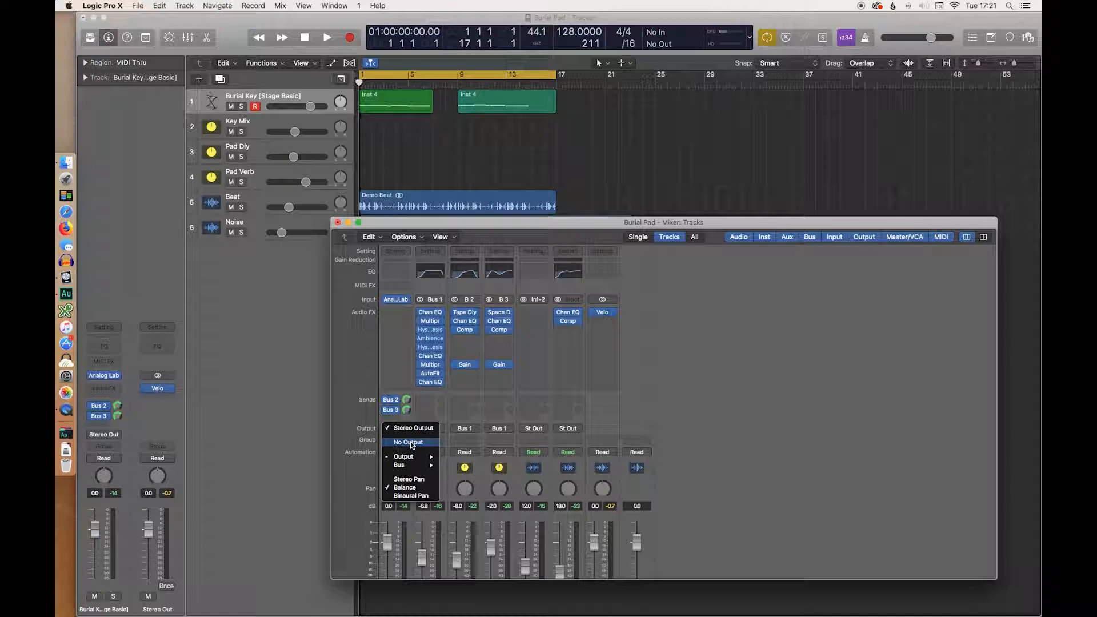
pyautogui.click(399, 425)
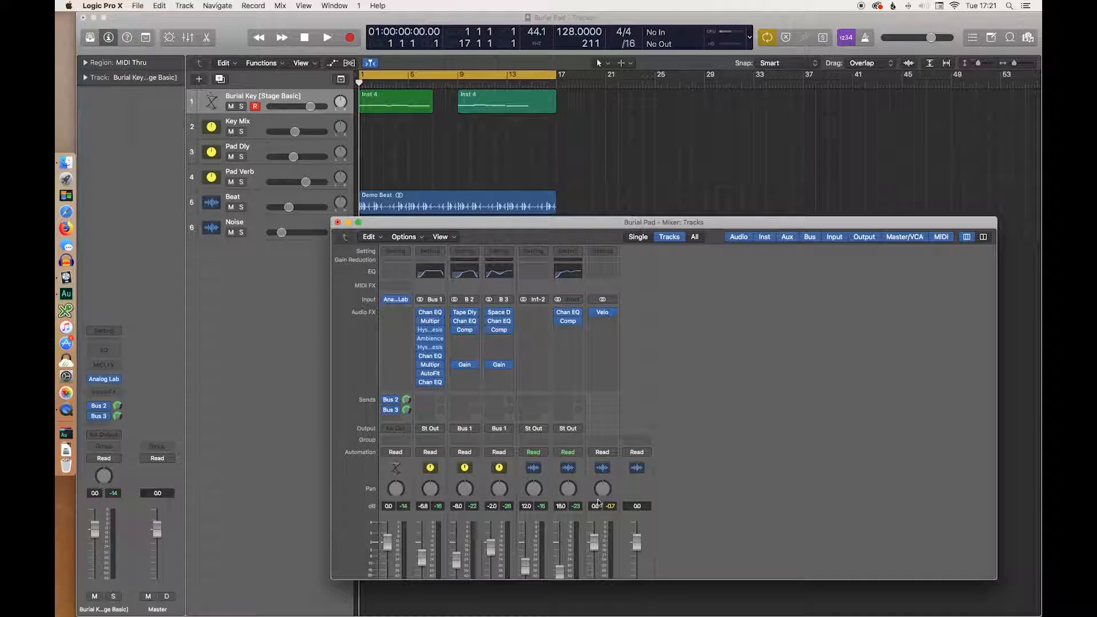
# Bypass the Velo plug-in on the Stereo Out channel
pyautogui.scroll(-3, 682, 489)
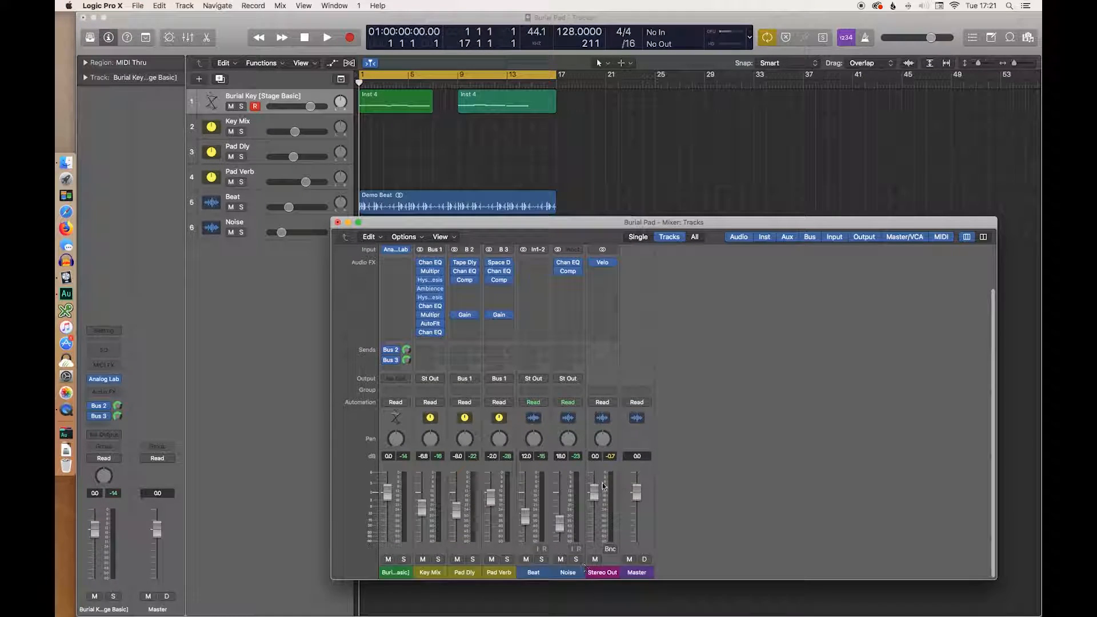
pyautogui.scroll(3, 425, 328)
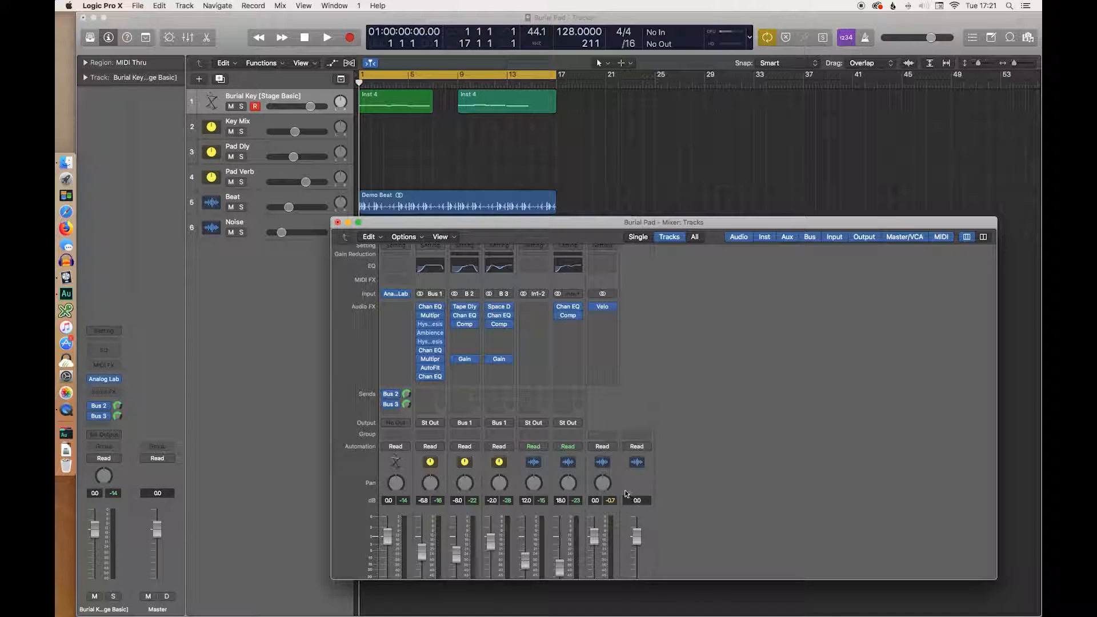
pyautogui.click(593, 308)
pyautogui.scroll(1, 514, 346)
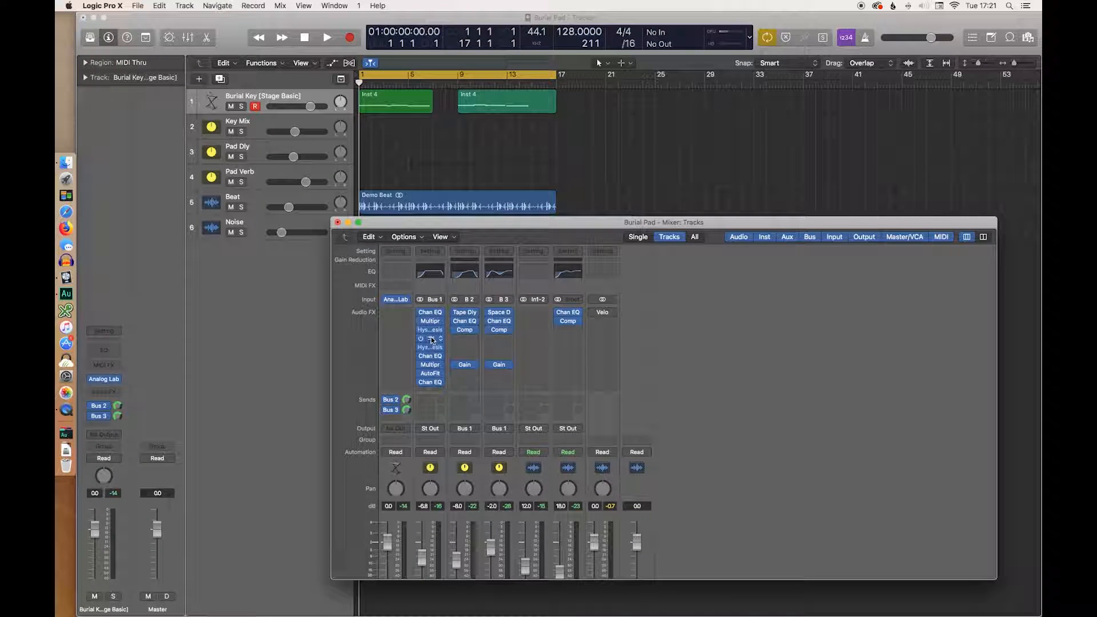
# Examine the Hysteresis and Ambience plug-ins on the Key Mix channel and close both windows
pyautogui.click(431, 330)
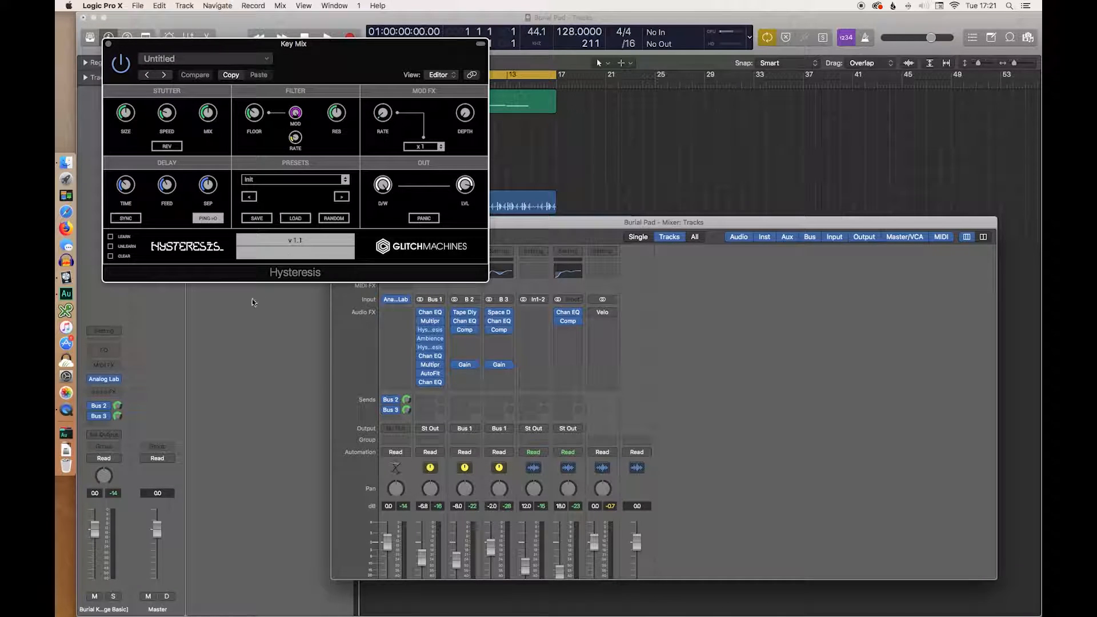
pyautogui.moveTo(317, 43); pyautogui.dragTo(822, 39)
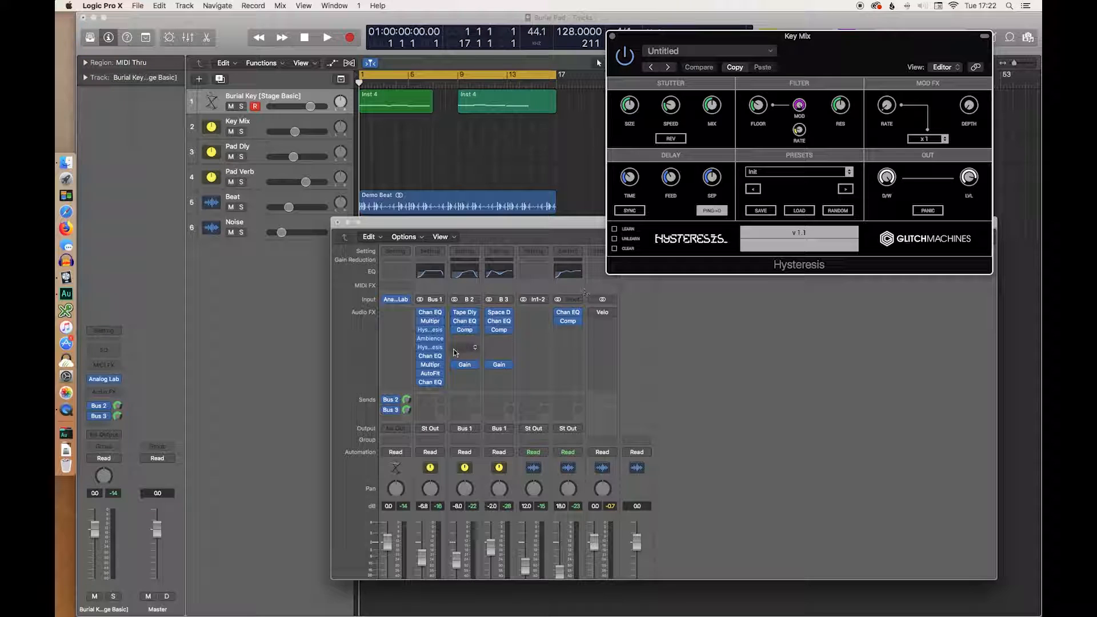
pyautogui.click(422, 338)
pyautogui.moveTo(893, 139); pyautogui.dragTo(334, 124)
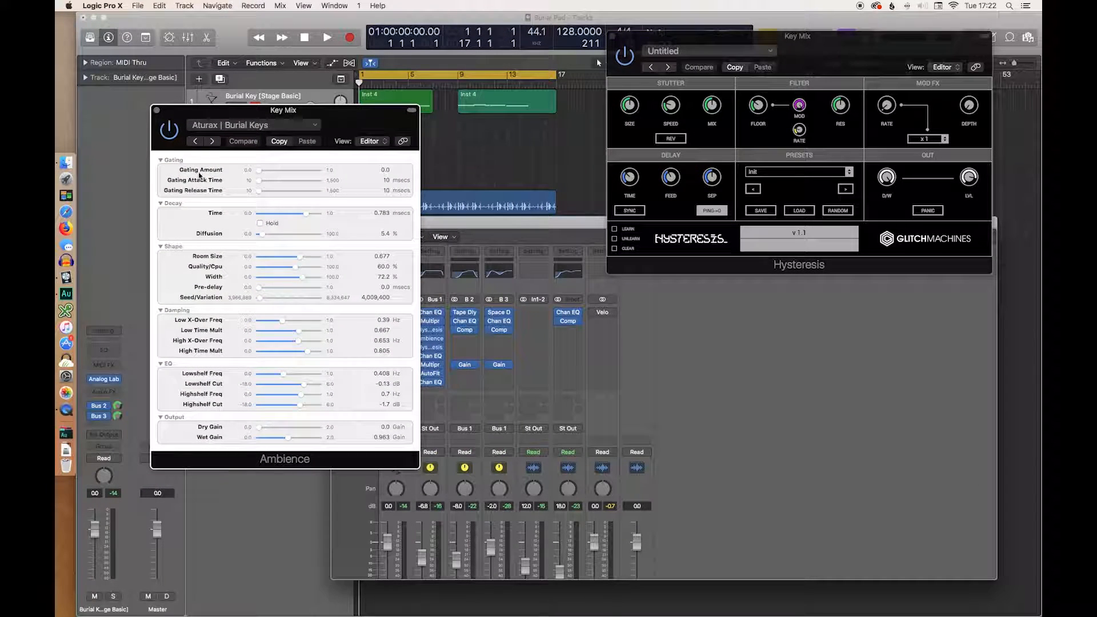
pyautogui.click(157, 111)
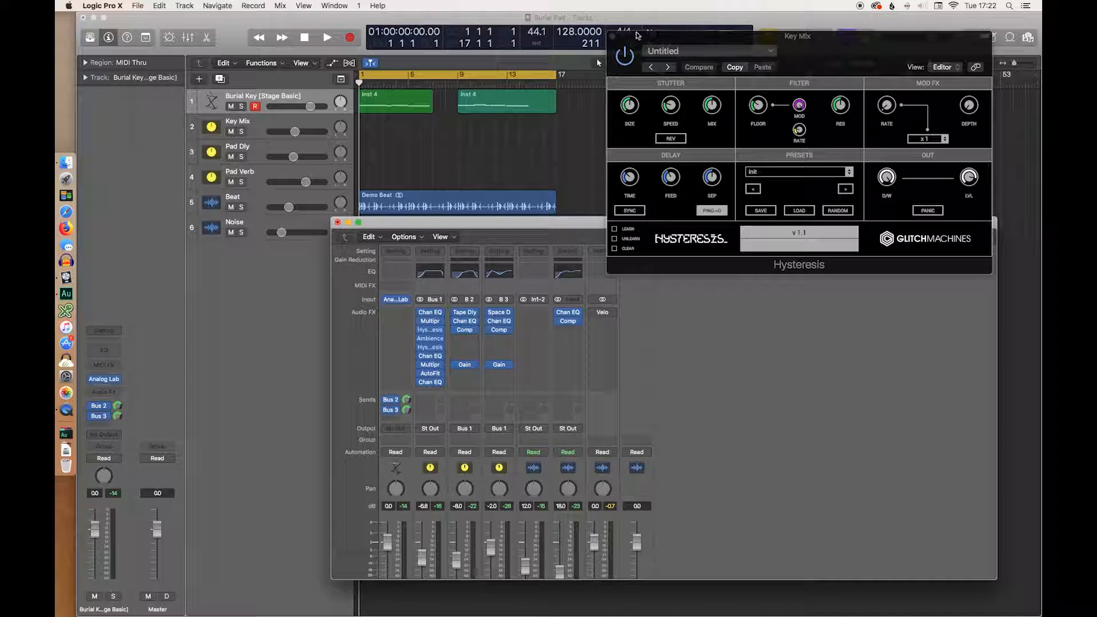
pyautogui.click(612, 36)
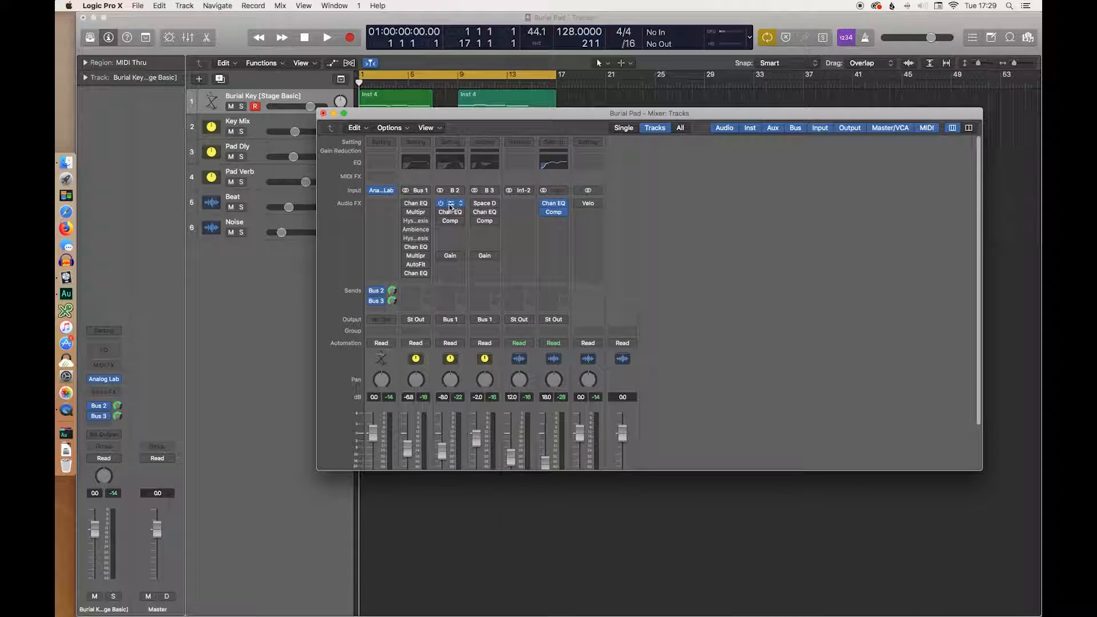
# Review the Tape Delay settings on the Pad Dly channel and close the plug-in window
pyautogui.click(450, 203)
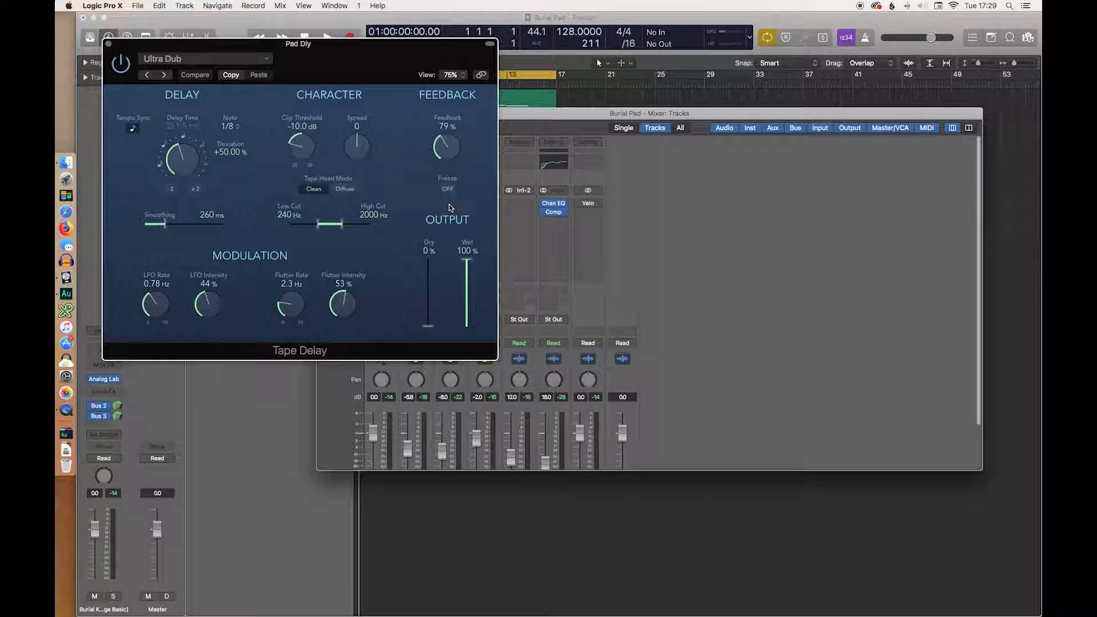
pyautogui.moveTo(280, 64); pyautogui.dragTo(771, 231)
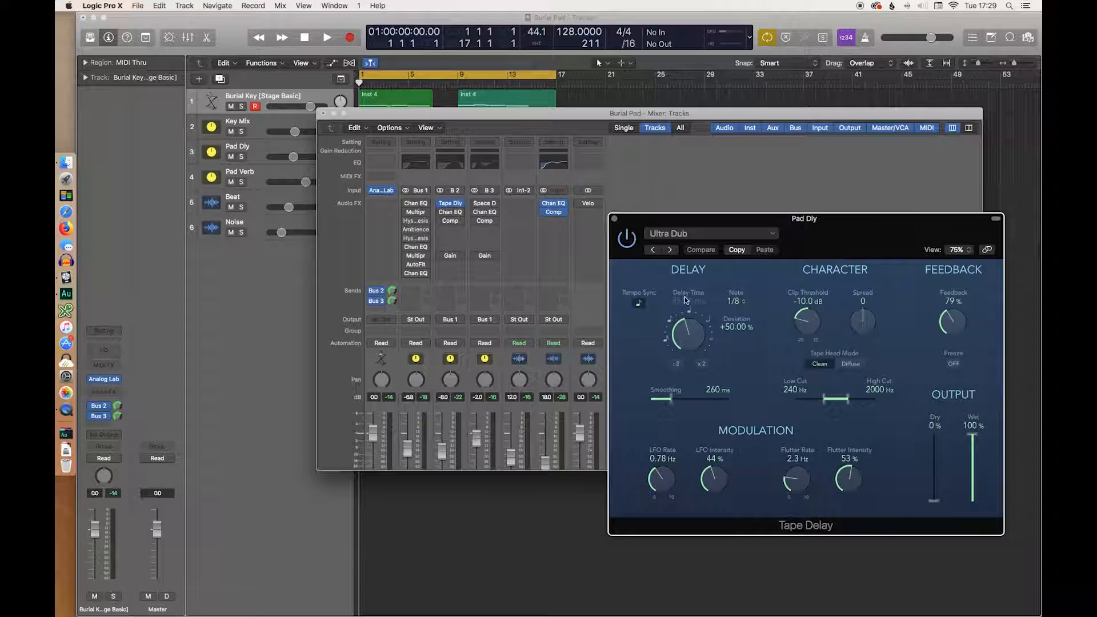
pyautogui.click(614, 218)
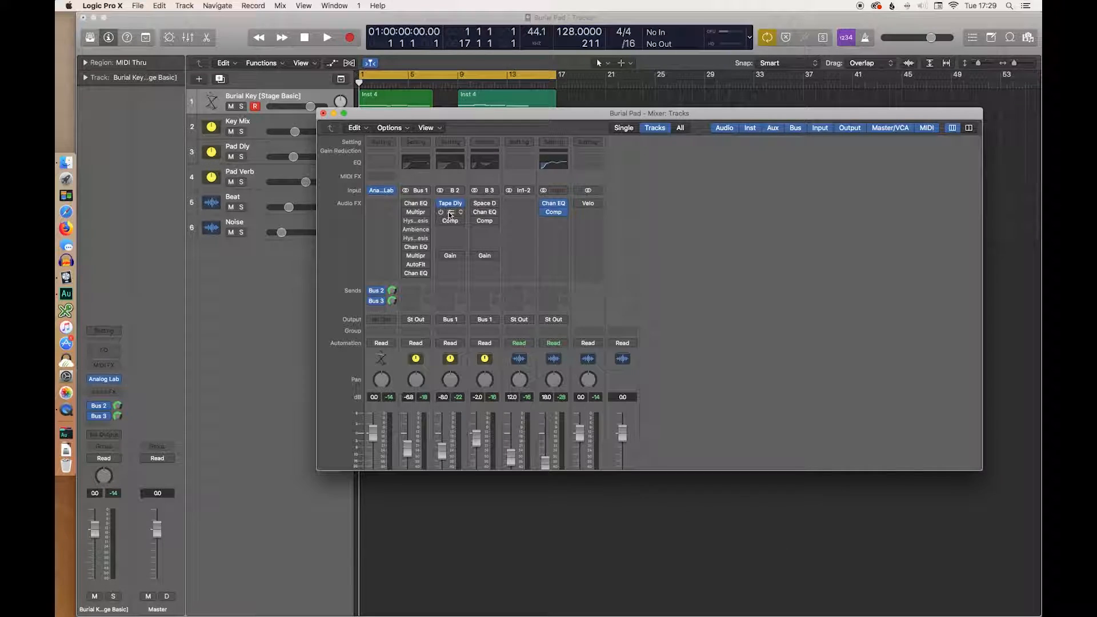
# Activate the Channel EQ on the Pad Dly channel, review its filter curve and close its window
pyautogui.click(450, 212)
pyautogui.moveTo(372, 43); pyautogui.dragTo(698, 174)
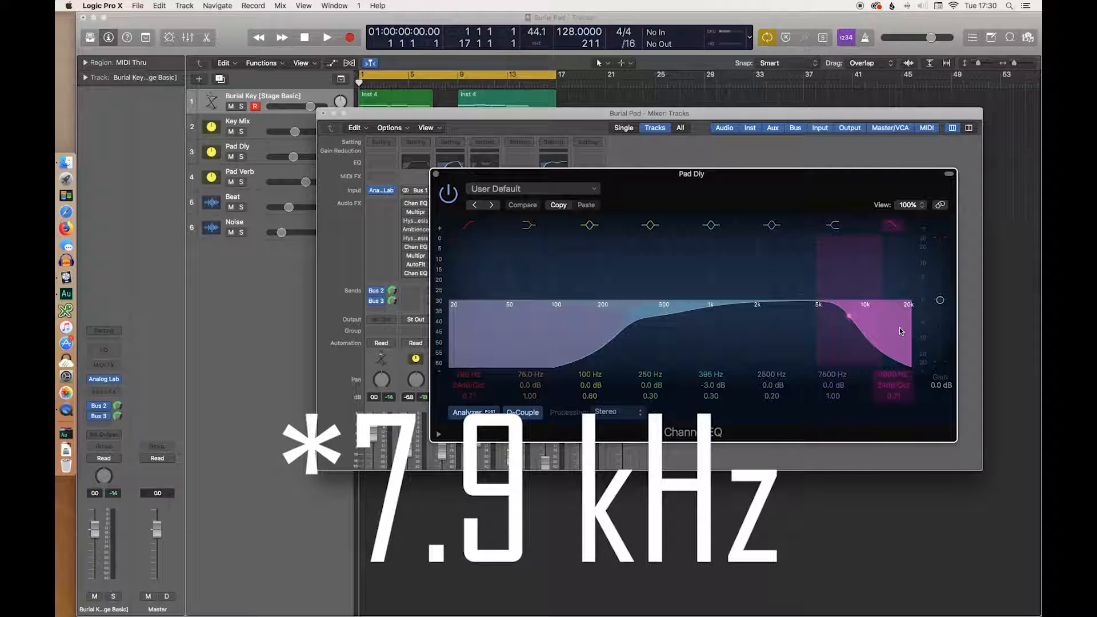
pyautogui.click(436, 173)
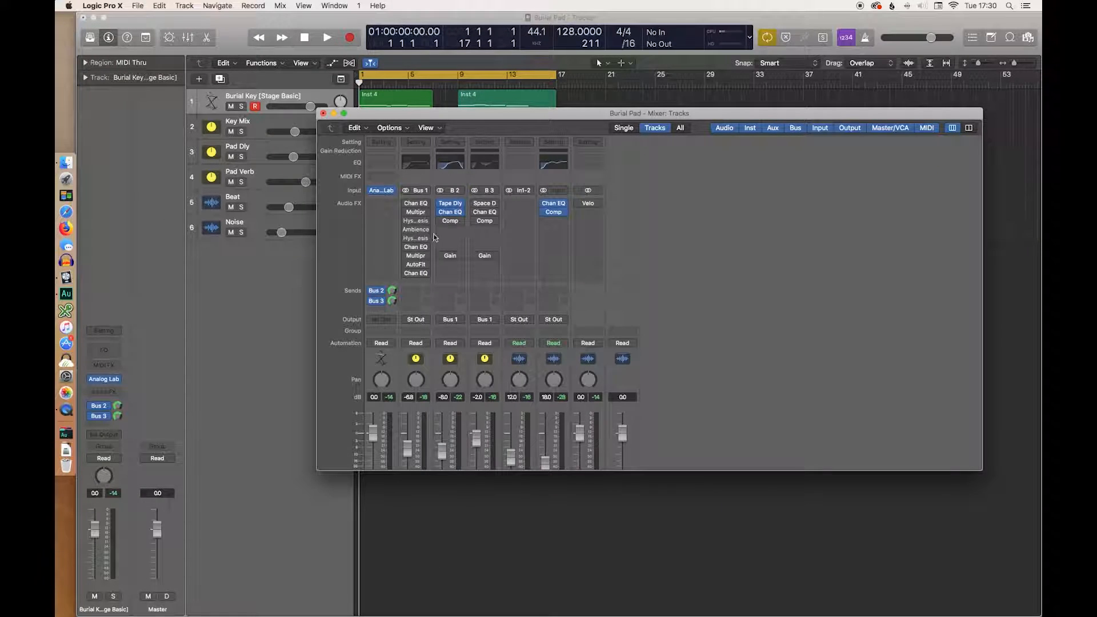
# Open and activate the Compressor on the Pad Dly channel and start playback of the project
pyautogui.click(451, 223)
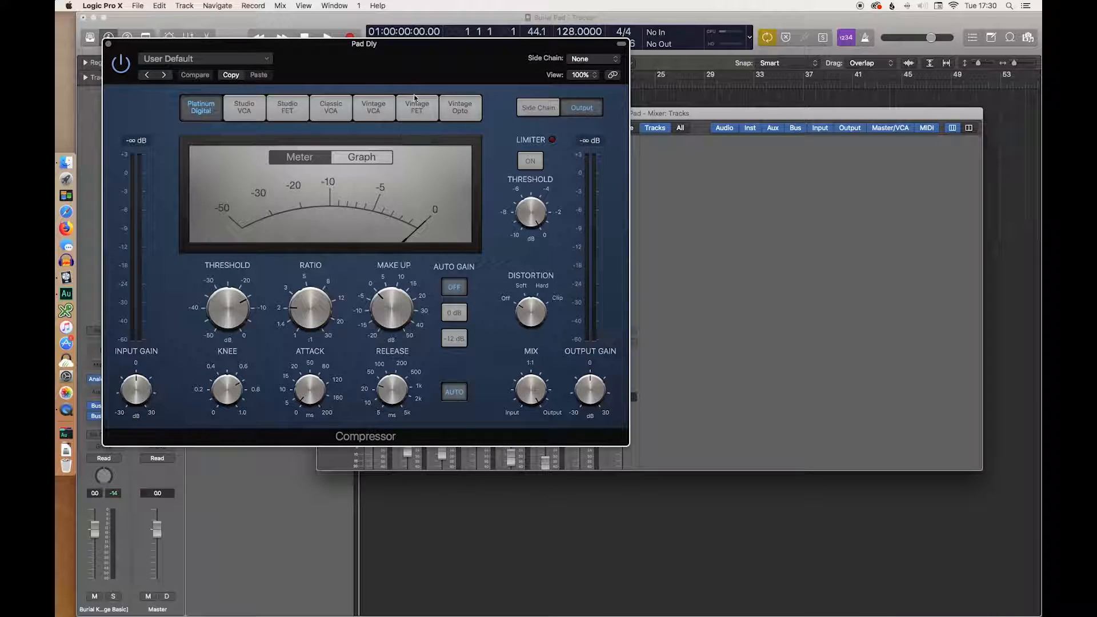
pyautogui.moveTo(398, 58); pyautogui.dragTo(743, 179)
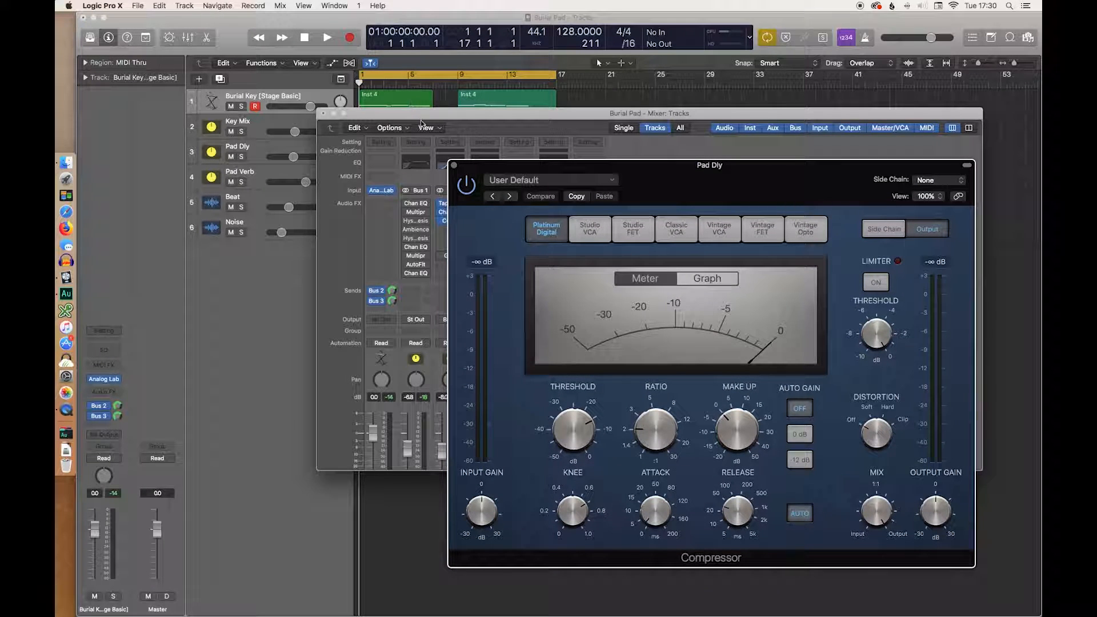
pyautogui.press('space')
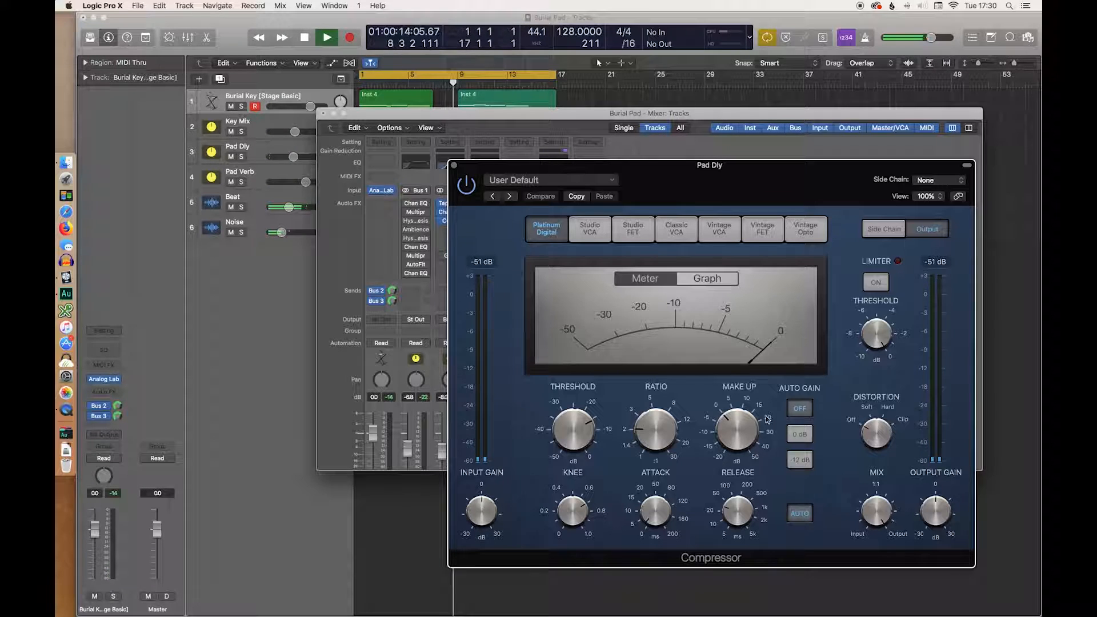
# Check the Pad Dly compressor's auto gain, attack, release, threshold and ratio settings during playback and close its window
pyautogui.click(799, 409)
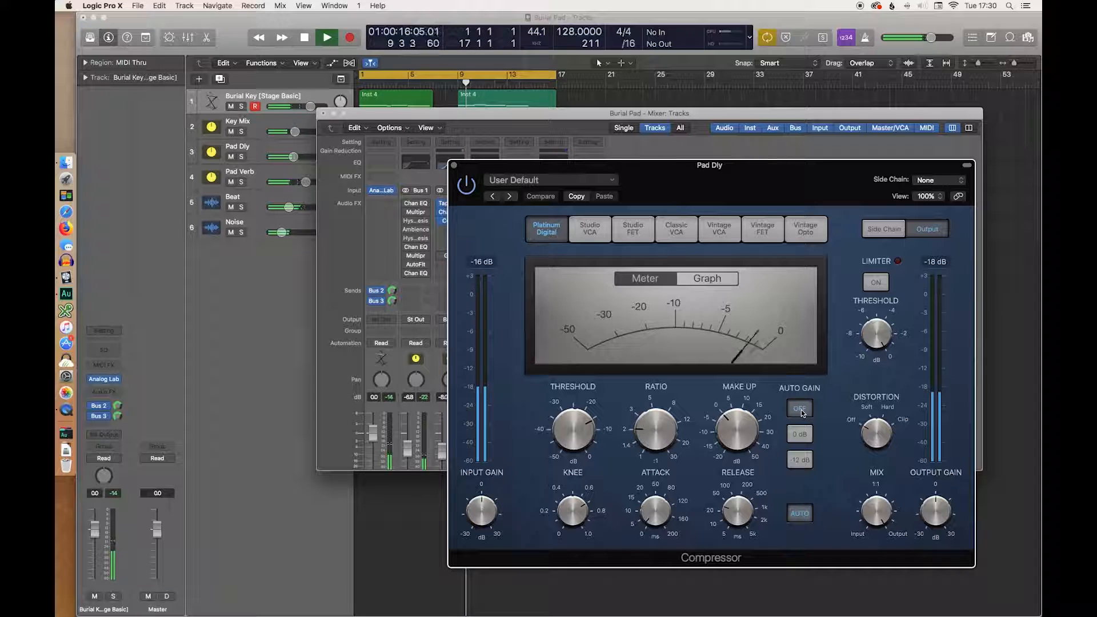
pyautogui.moveTo(664, 516)
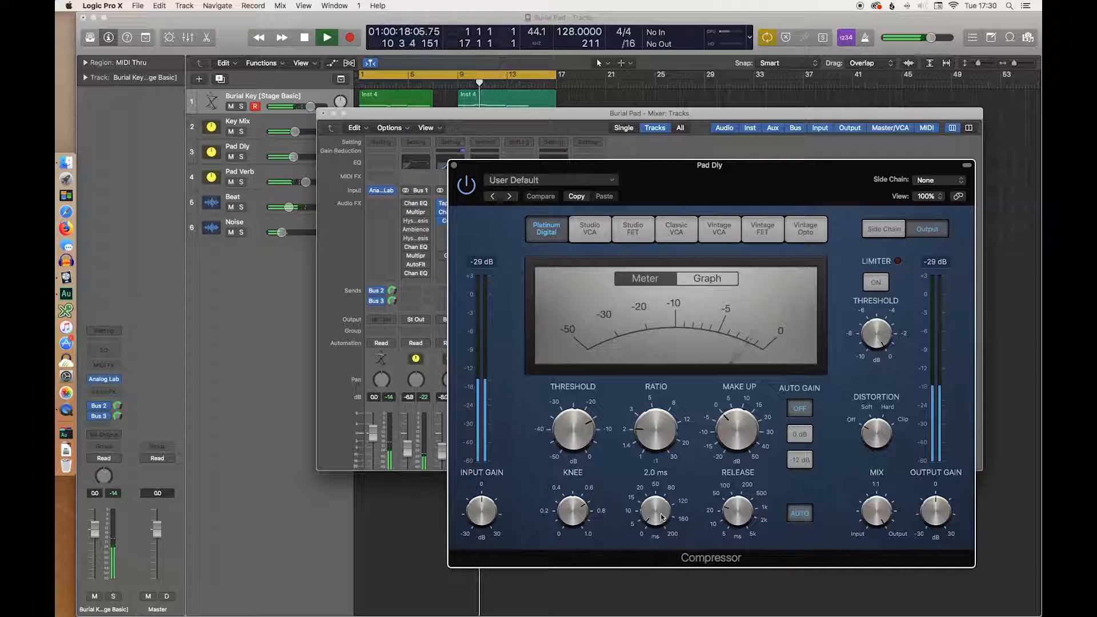
pyautogui.moveTo(741, 517)
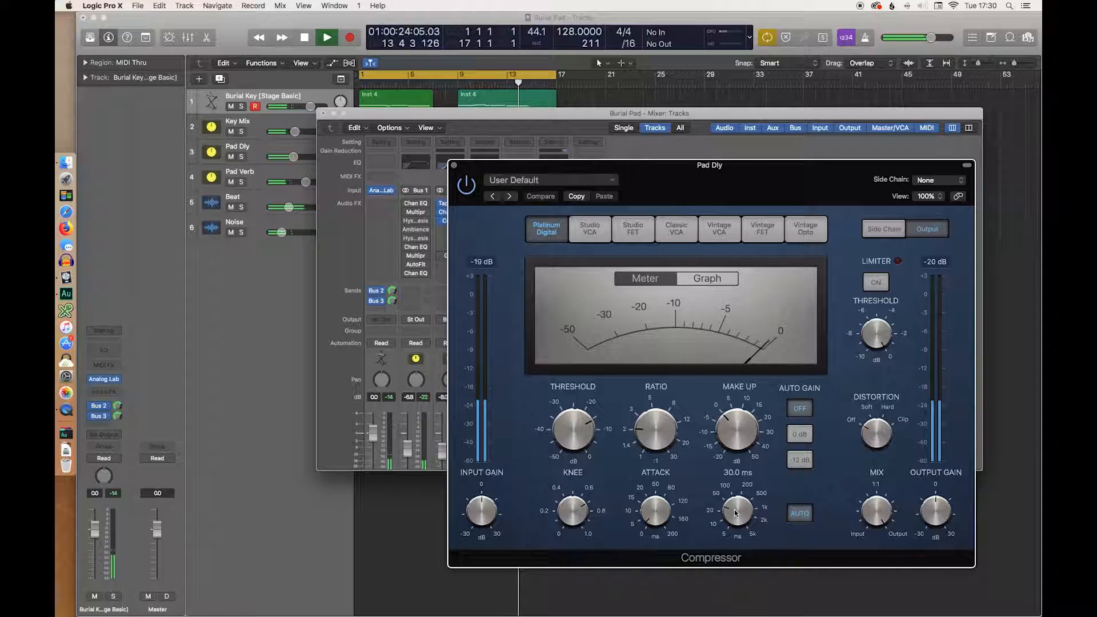
pyautogui.moveTo(581, 433)
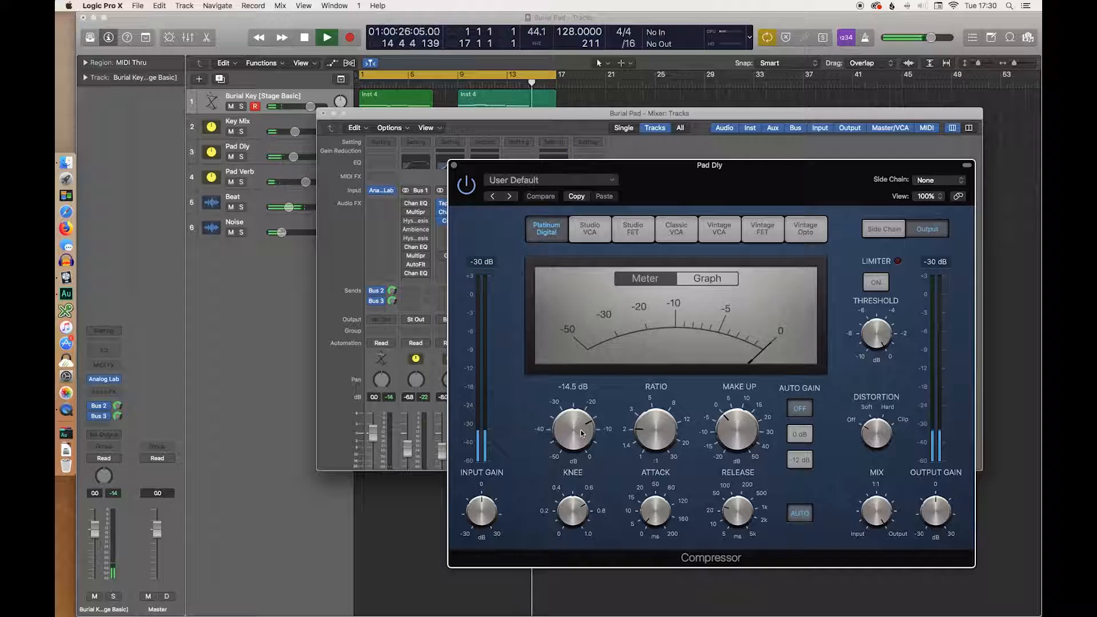
pyautogui.moveTo(651, 433)
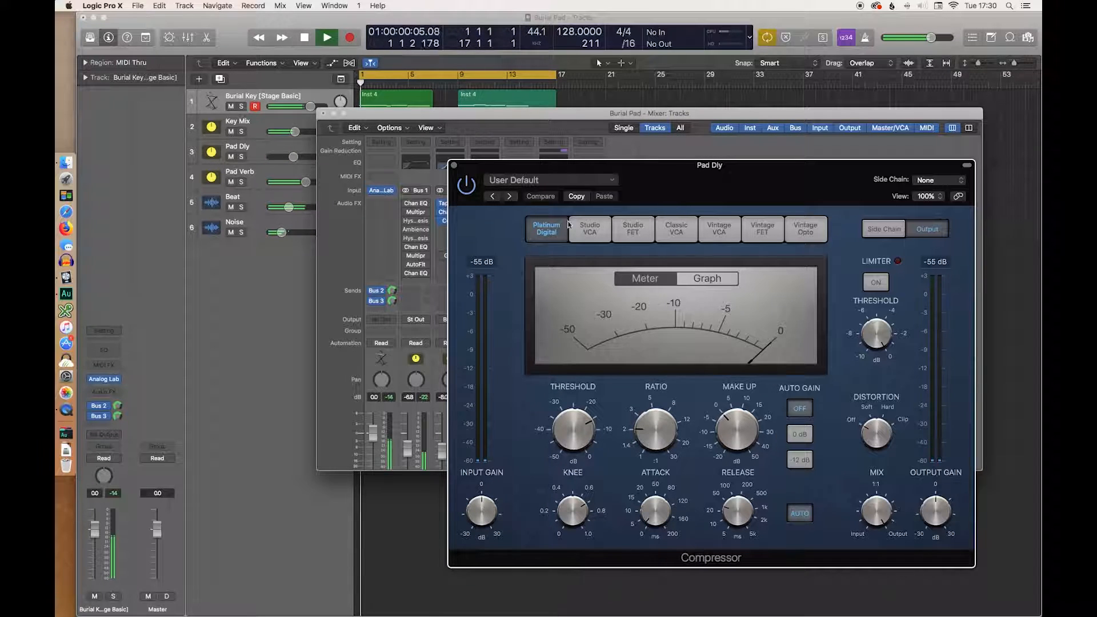
pyautogui.click(454, 165)
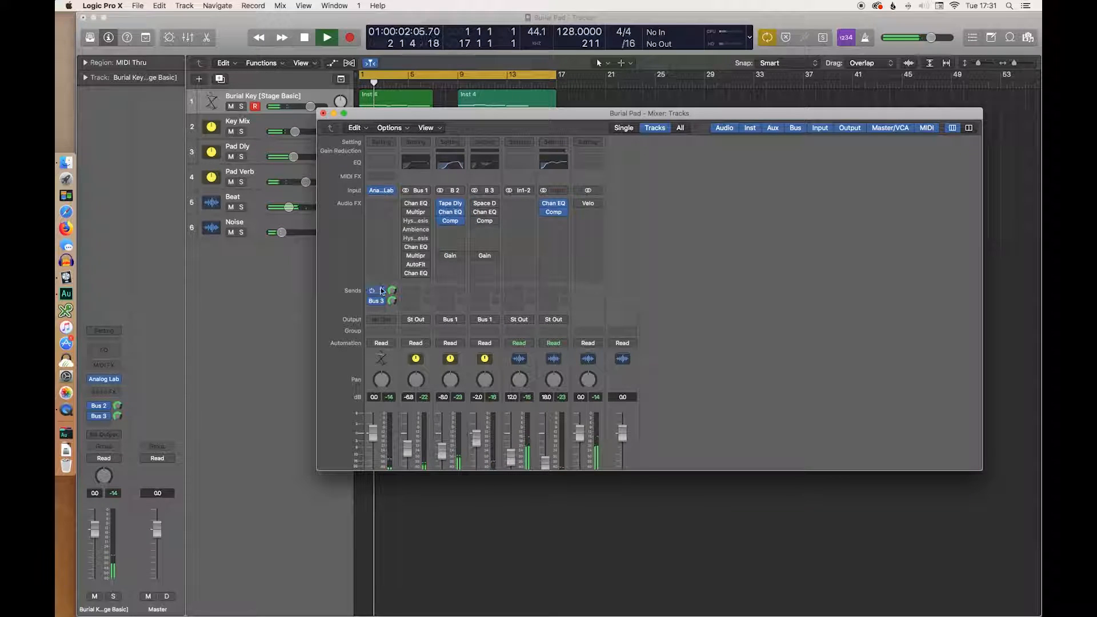
# Reposition the mixer window, check the Gain plug-in on the Pad Verb channel and close it
pyautogui.moveTo(469, 120); pyautogui.dragTo(442, 173)
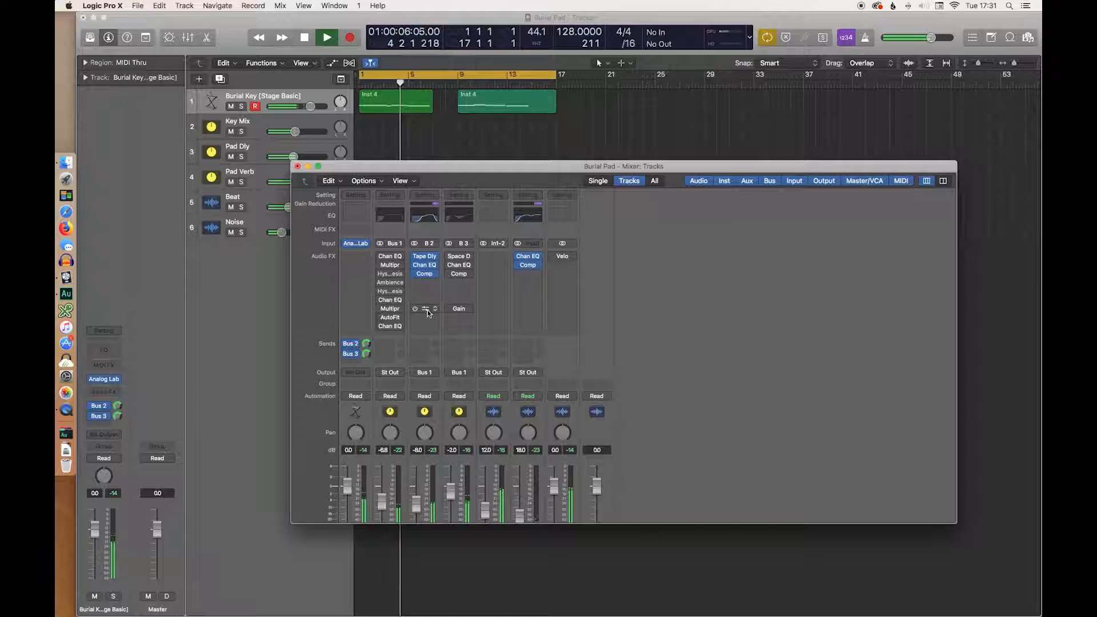
pyautogui.click(459, 309)
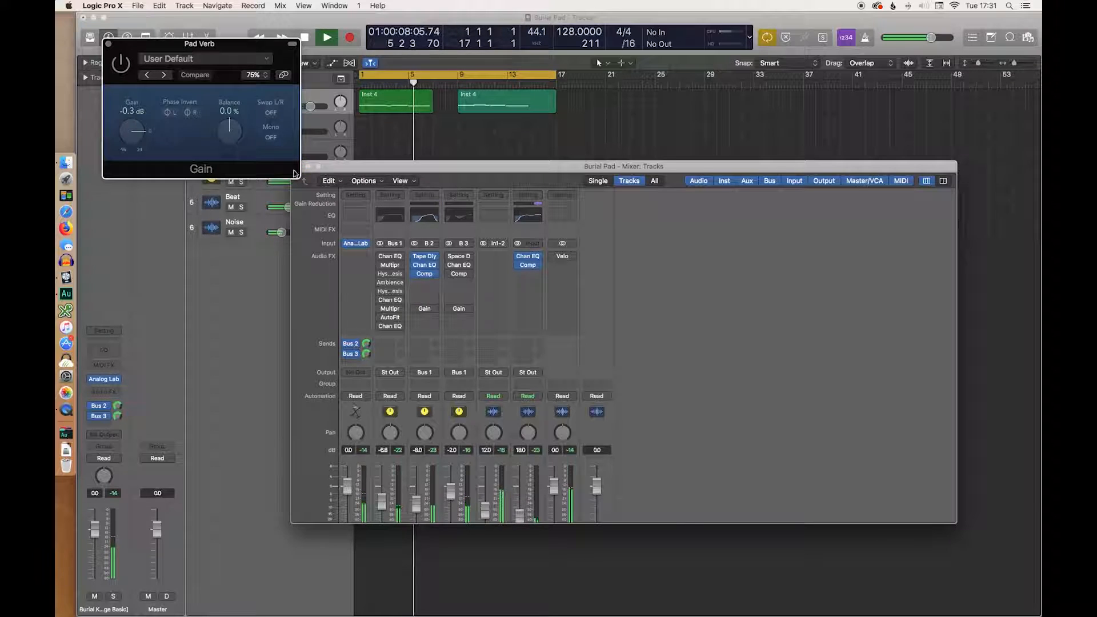
pyautogui.click(459, 309)
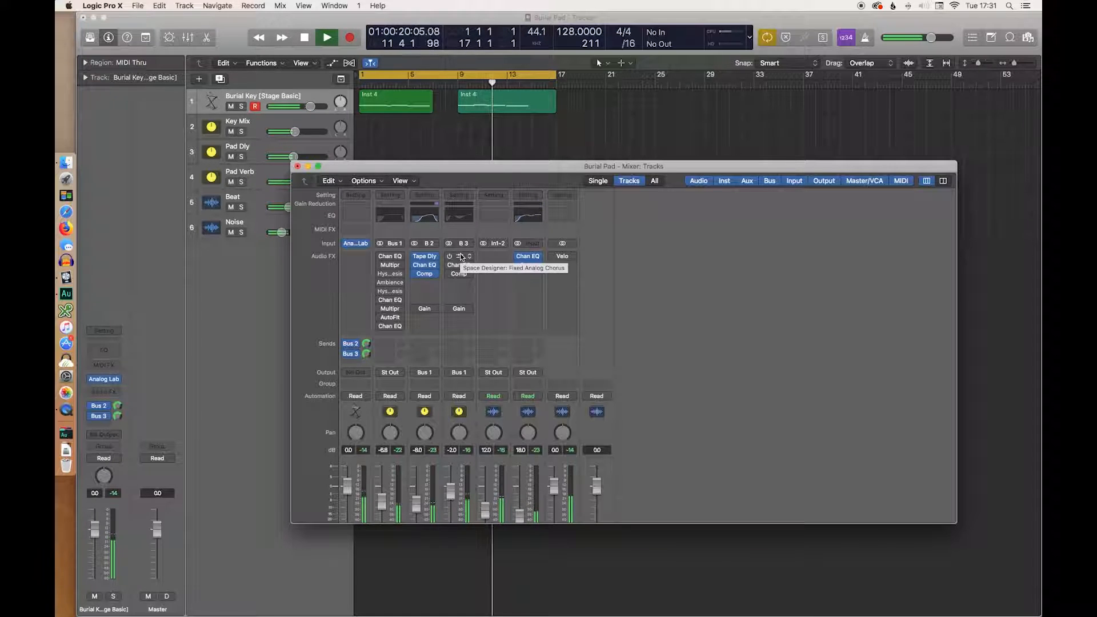
# Mute the Pad Dly channel so the Pad Verb channel can be heard without the delay
pyautogui.scroll(-3, 457, 457)
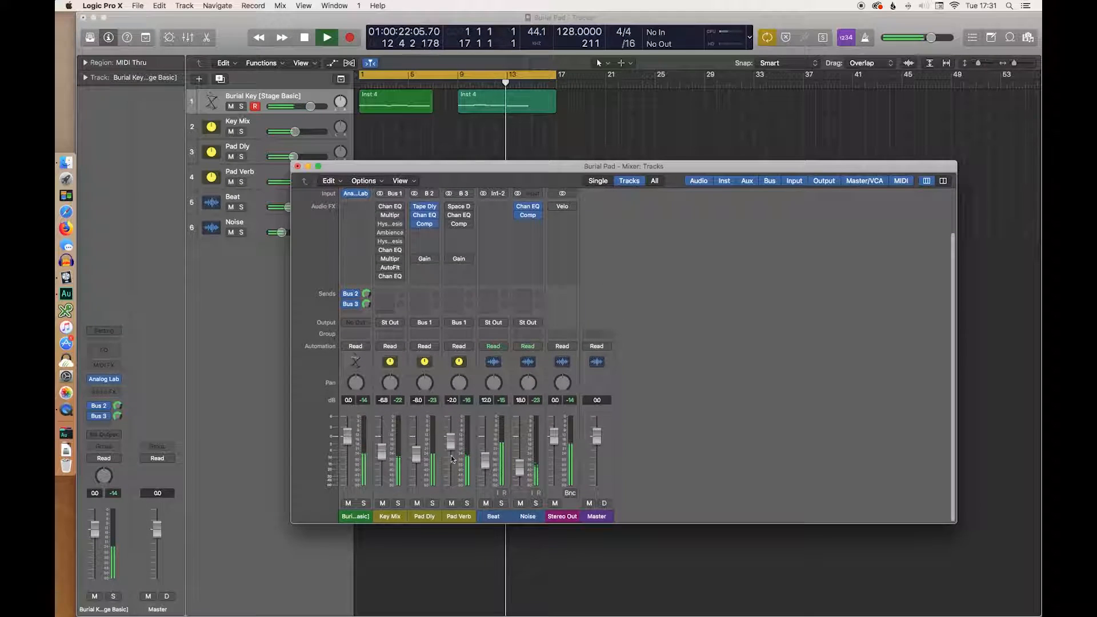
pyautogui.scroll(3, 460, 267)
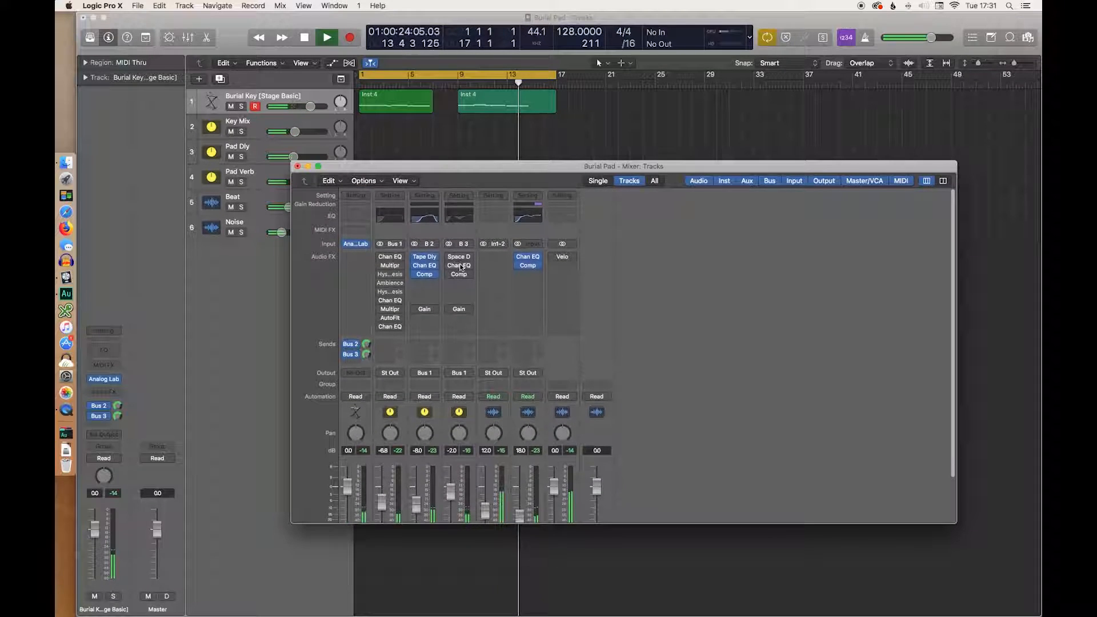
pyautogui.scroll(-3, 451, 436)
pyautogui.click(417, 503)
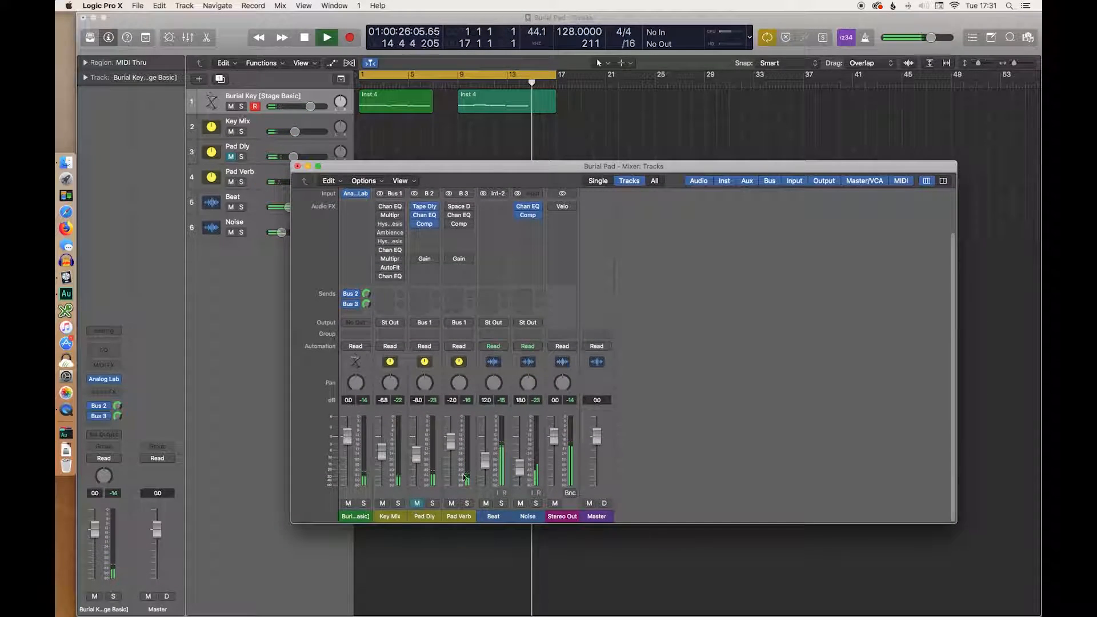
pyautogui.scroll(3, 446, 495)
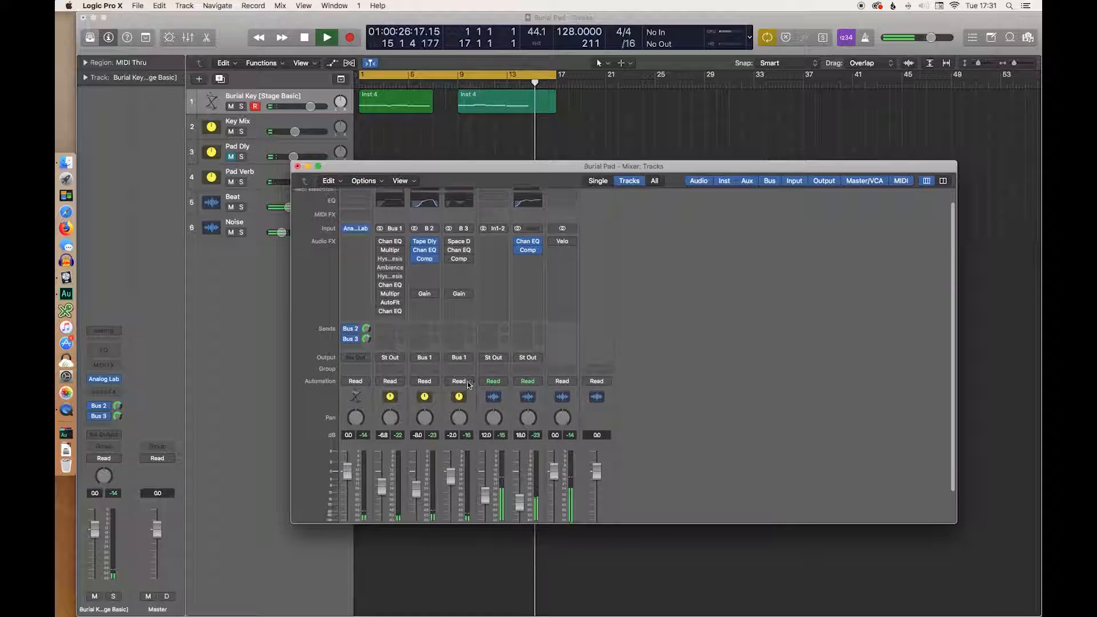
# Open Space Designer on the Pad Verb channel, place its window beside the channel strips and activate the Fixed Analog Chorus reverb
pyautogui.click(461, 259)
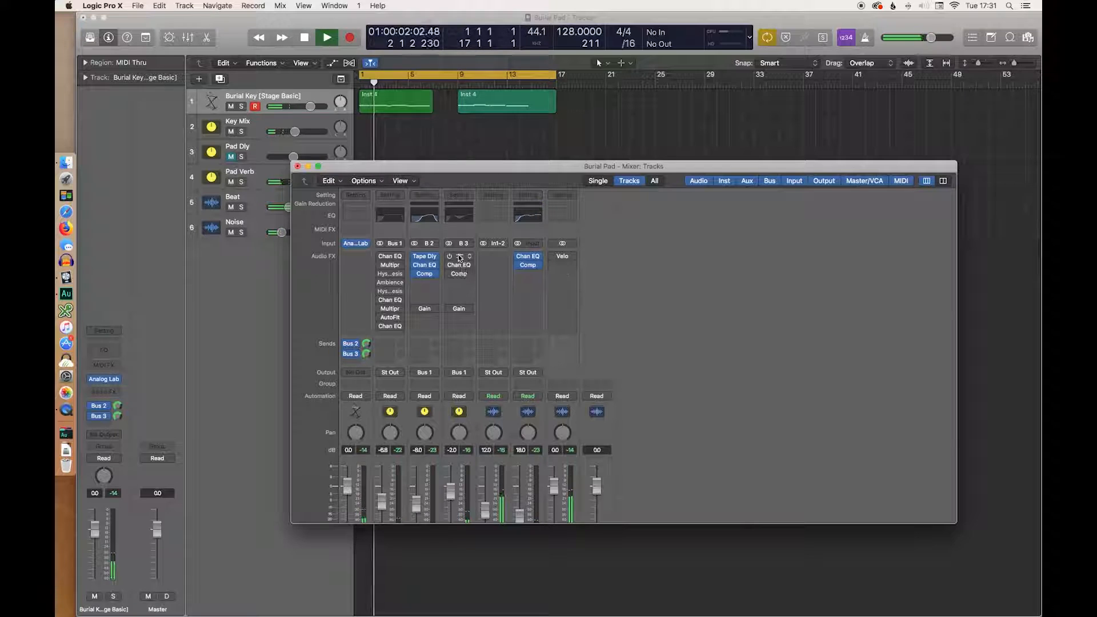
pyautogui.moveTo(322, 50); pyautogui.dragTo(808, 187)
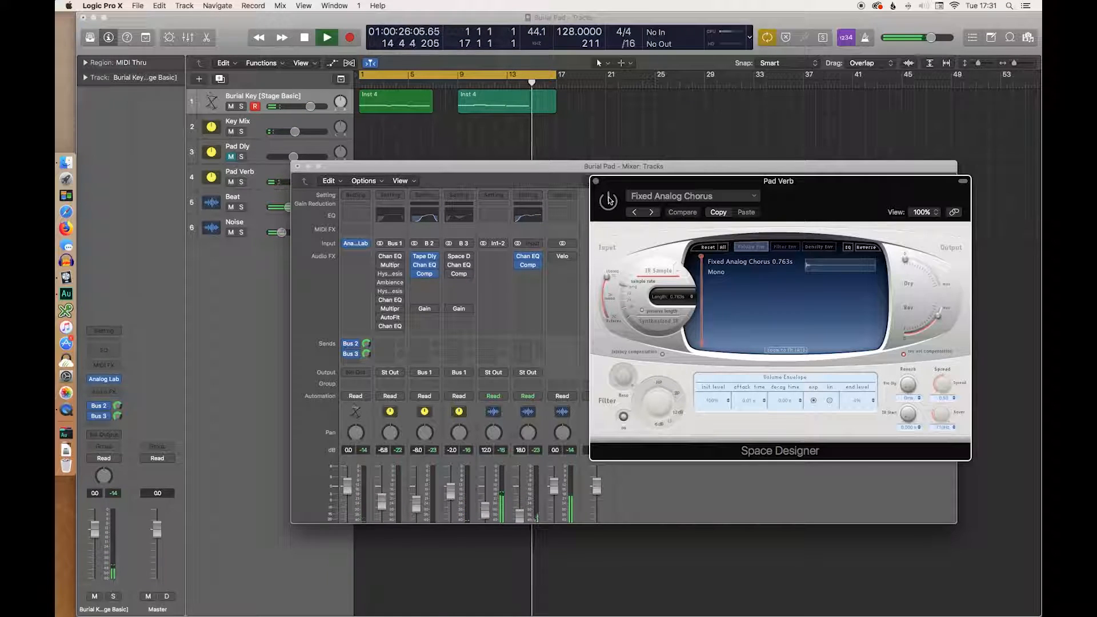
pyautogui.moveTo(779, 180); pyautogui.dragTo(783, 227)
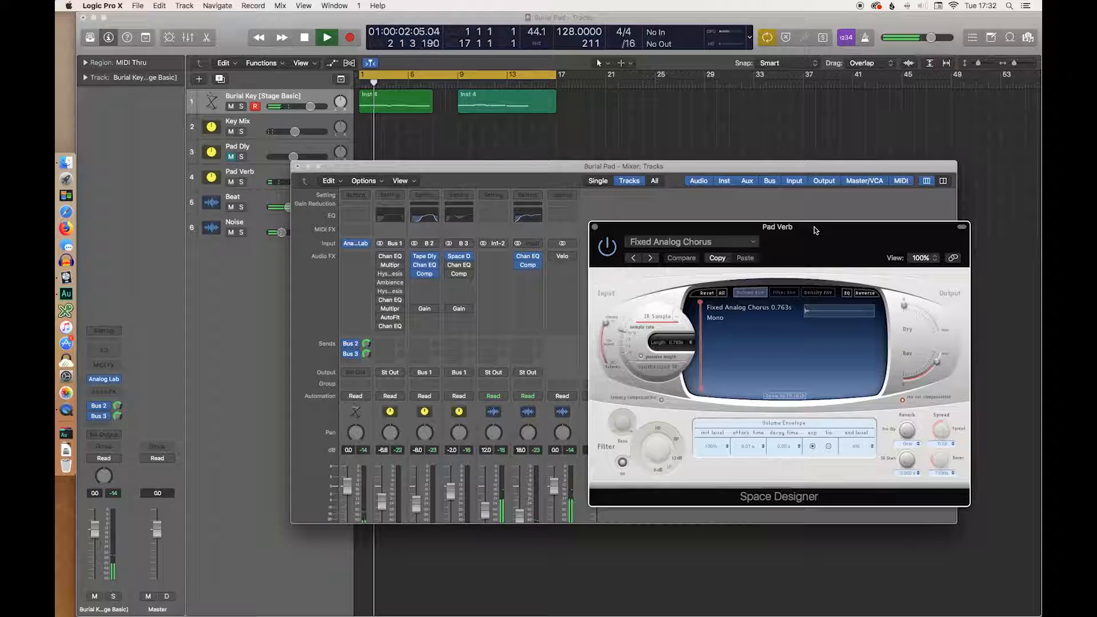
# Mute the Beat and Noise channels during playback
pyautogui.scroll(-4, 505, 467)
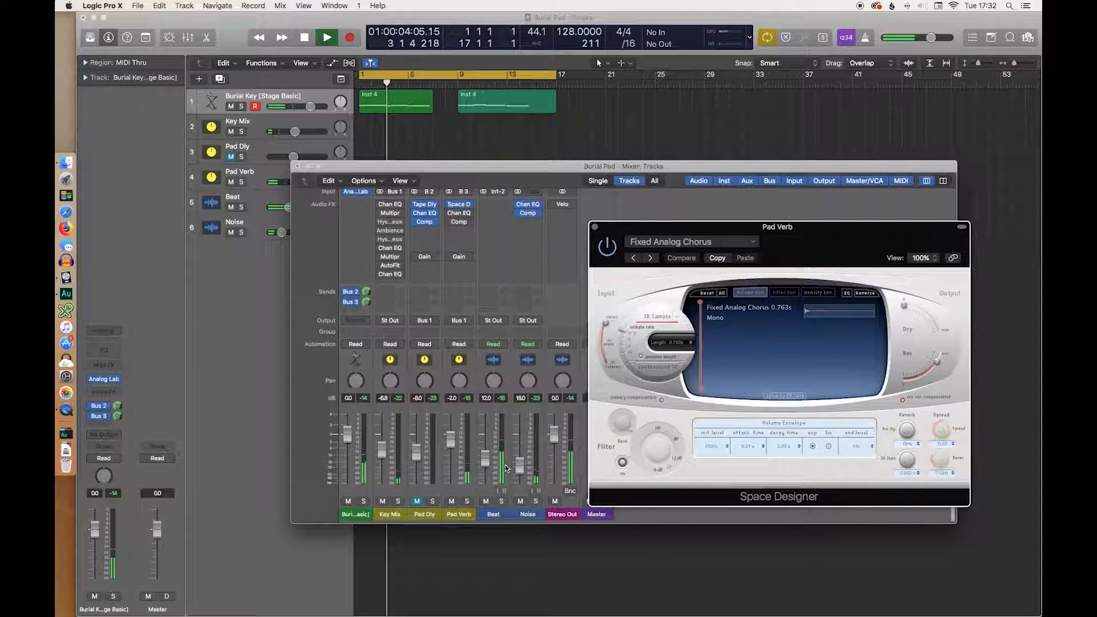
pyautogui.click(485, 505)
pyautogui.click(520, 505)
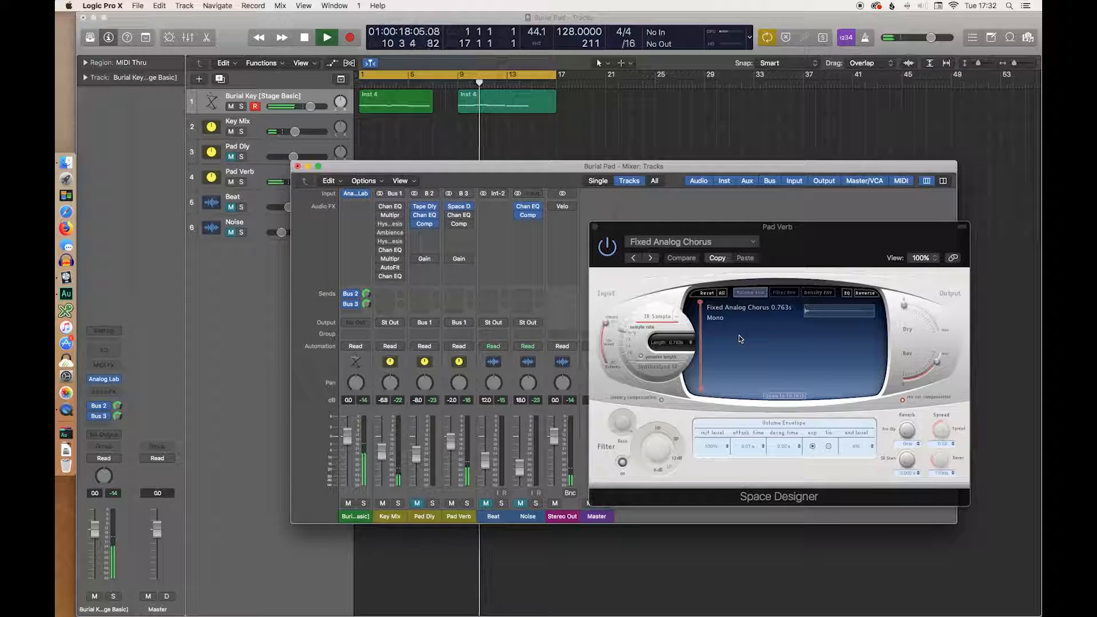
# Compare the pad with Space Designer bypassed and active, leave it active and close its window
pyautogui.click(607, 247)
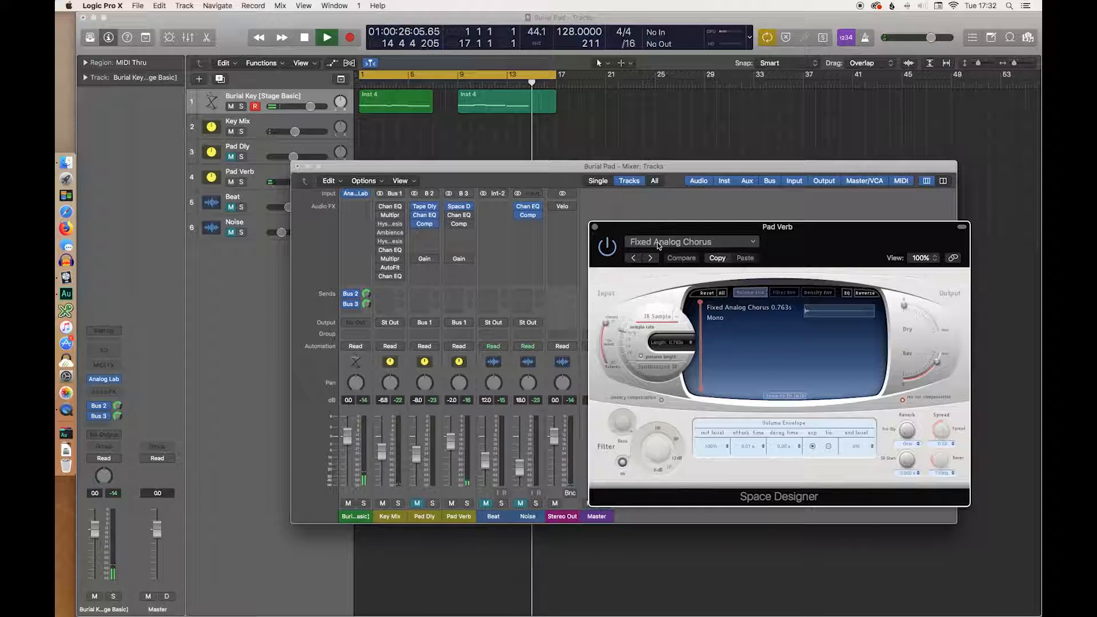
pyautogui.moveTo(811, 238); pyautogui.dragTo(830, 136)
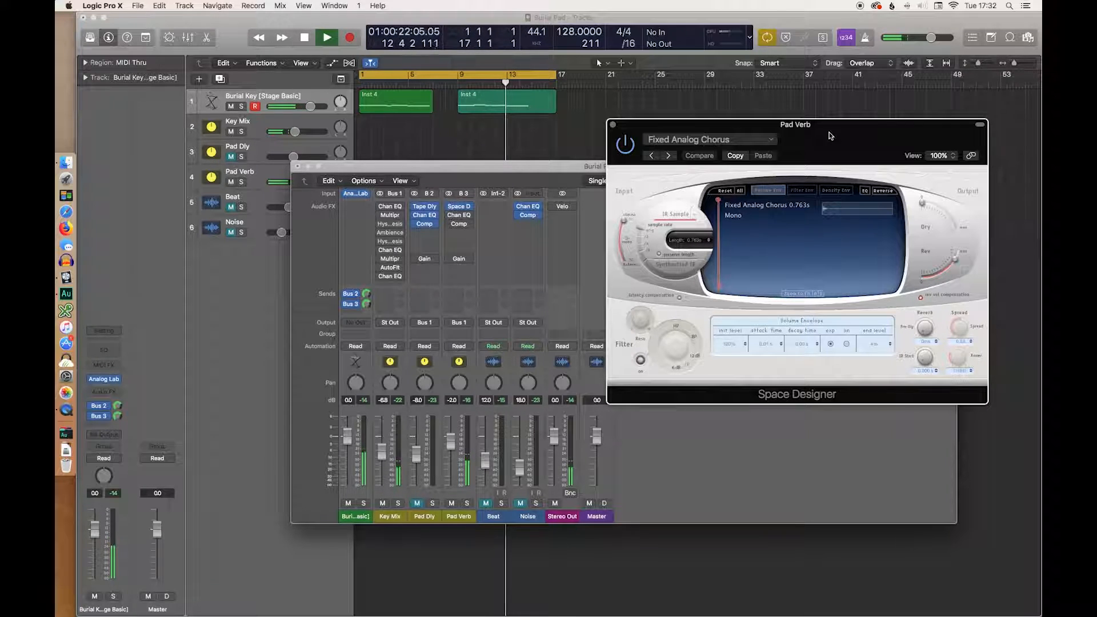
pyautogui.click(613, 124)
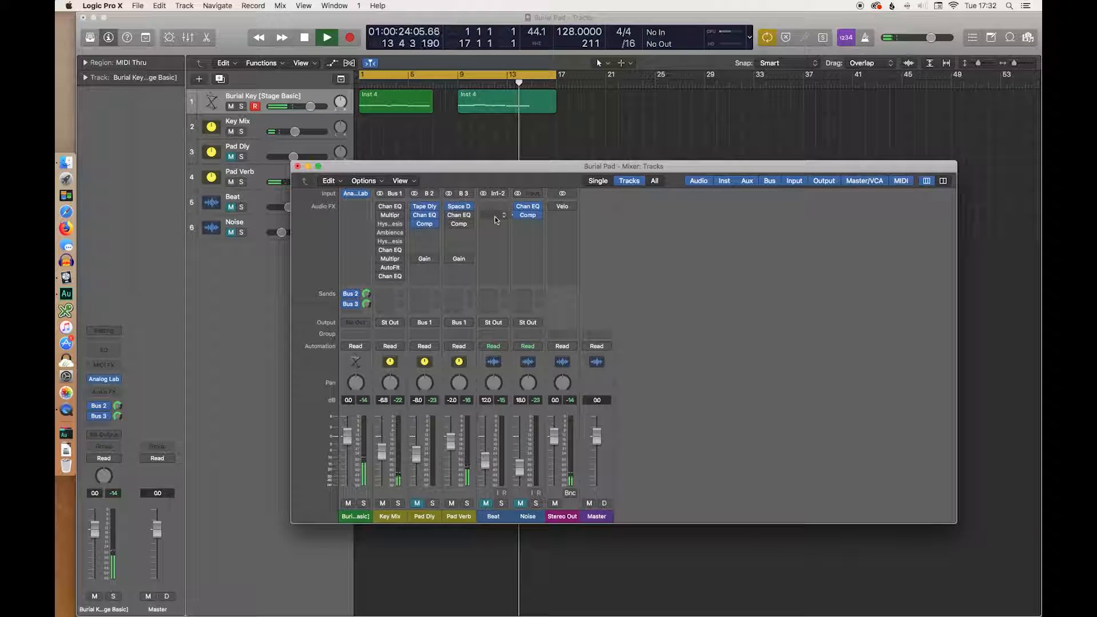
# Activate the Channel EQ on the Pad Verb channel, review its curve and close its window
pyautogui.click(459, 214)
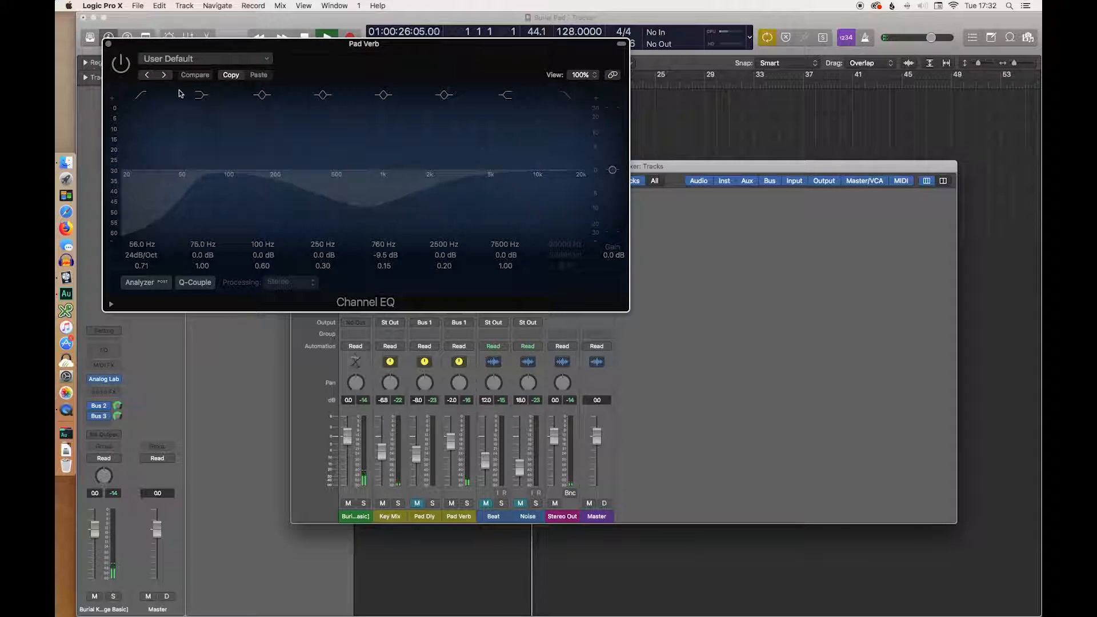
pyautogui.click(145, 207)
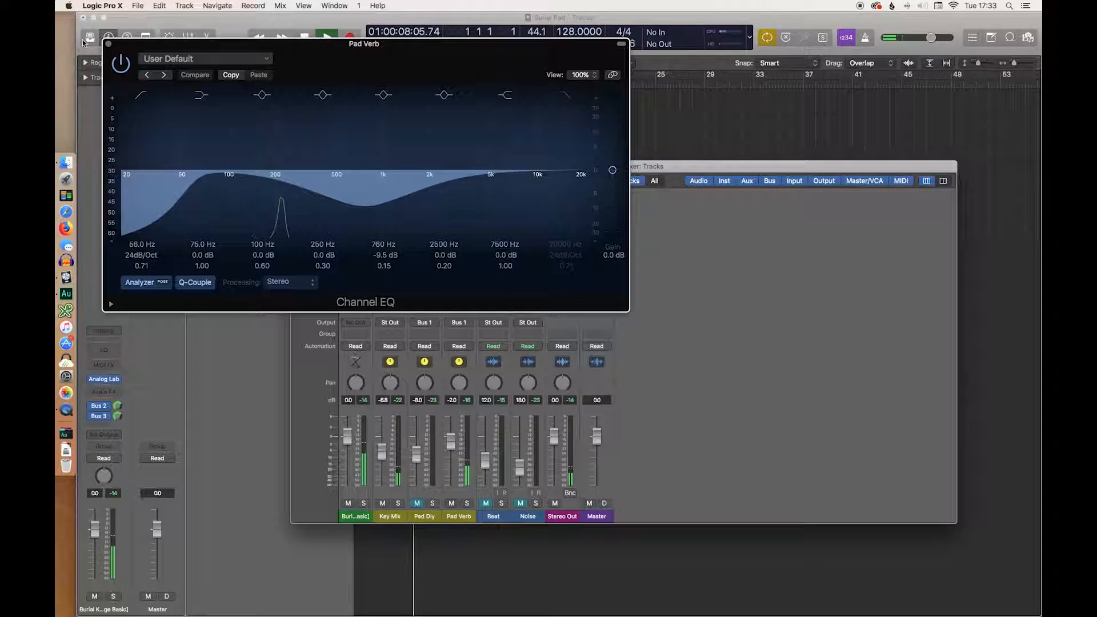
pyautogui.click(108, 43)
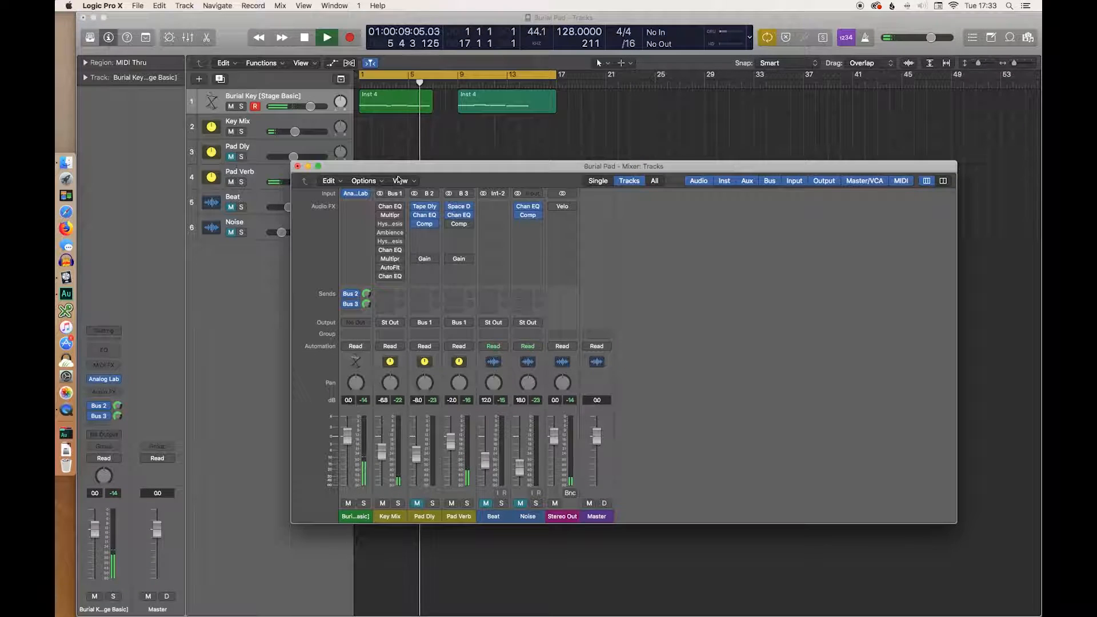
# Activate the Compressor on the Pad Verb channel, check its threshold, ratio, release and attack, and close its window
pyautogui.click(458, 223)
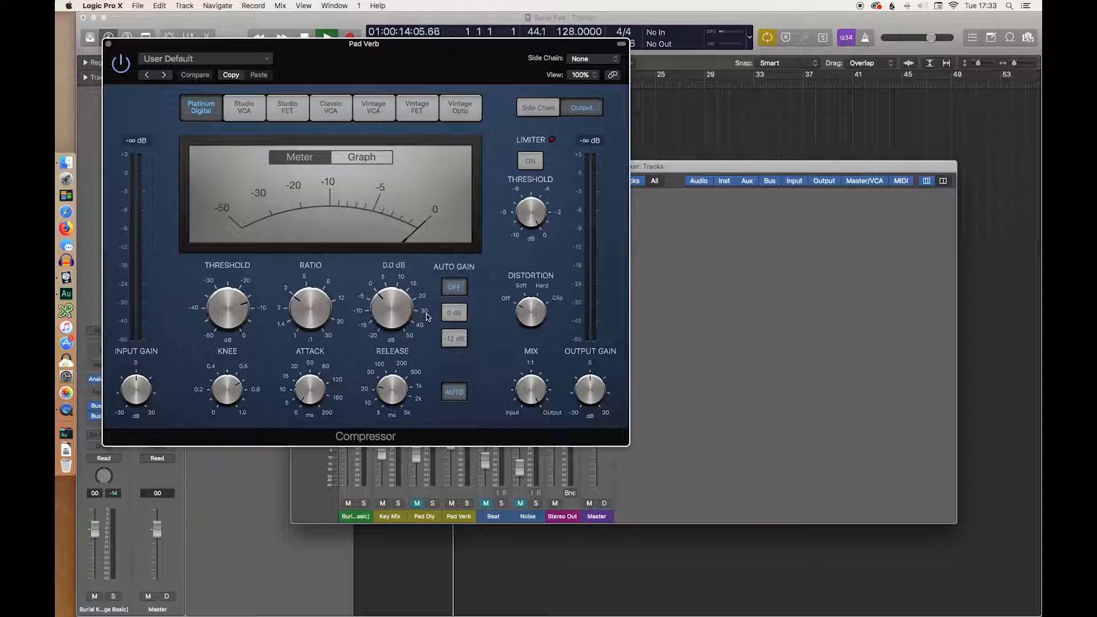
pyautogui.moveTo(238, 312)
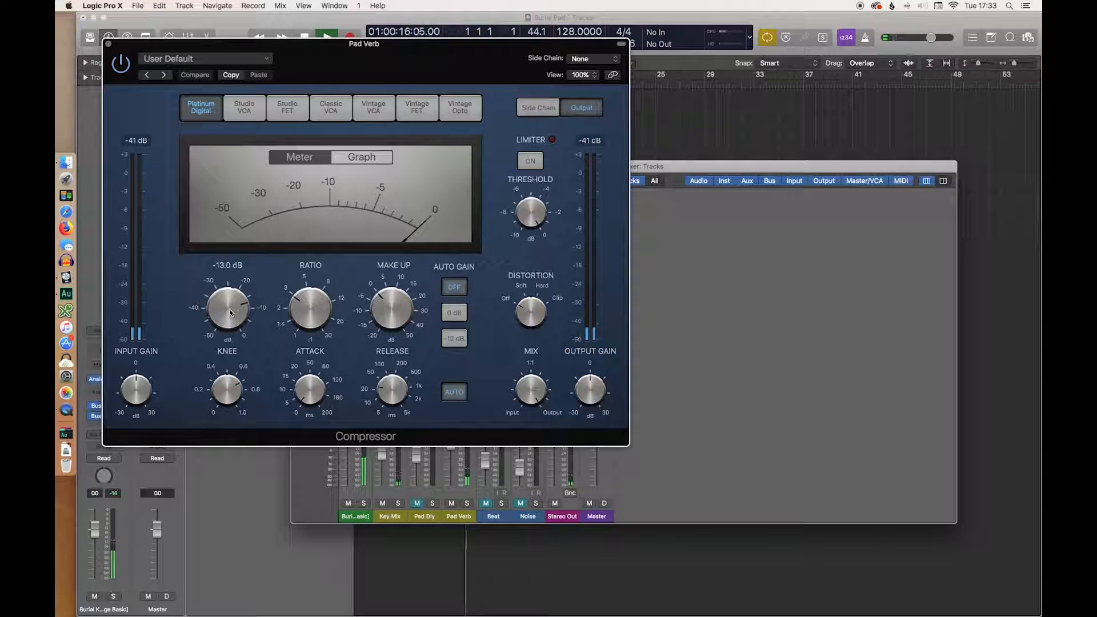
pyautogui.moveTo(307, 313)
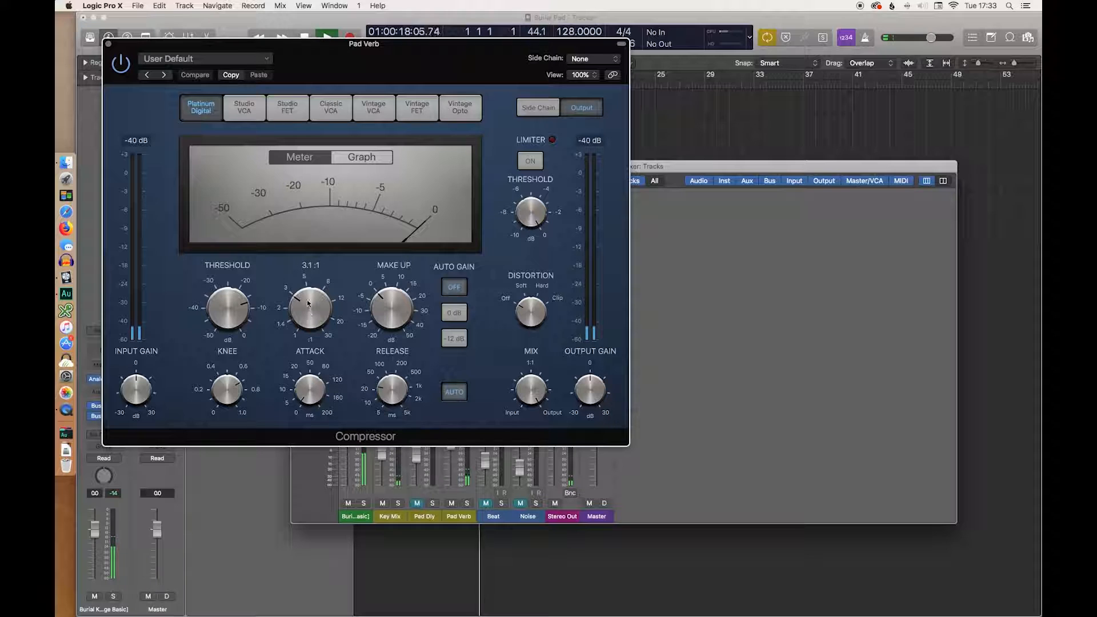
pyautogui.moveTo(394, 395)
pyautogui.moveTo(313, 394)
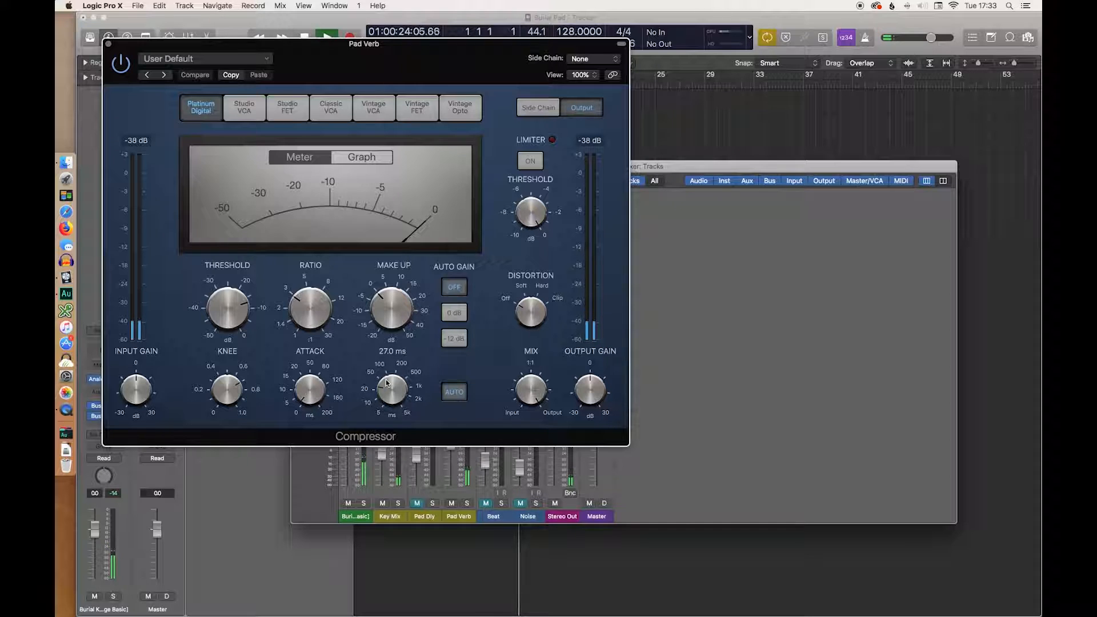
pyautogui.moveTo(366, 43); pyautogui.dragTo(629, 341)
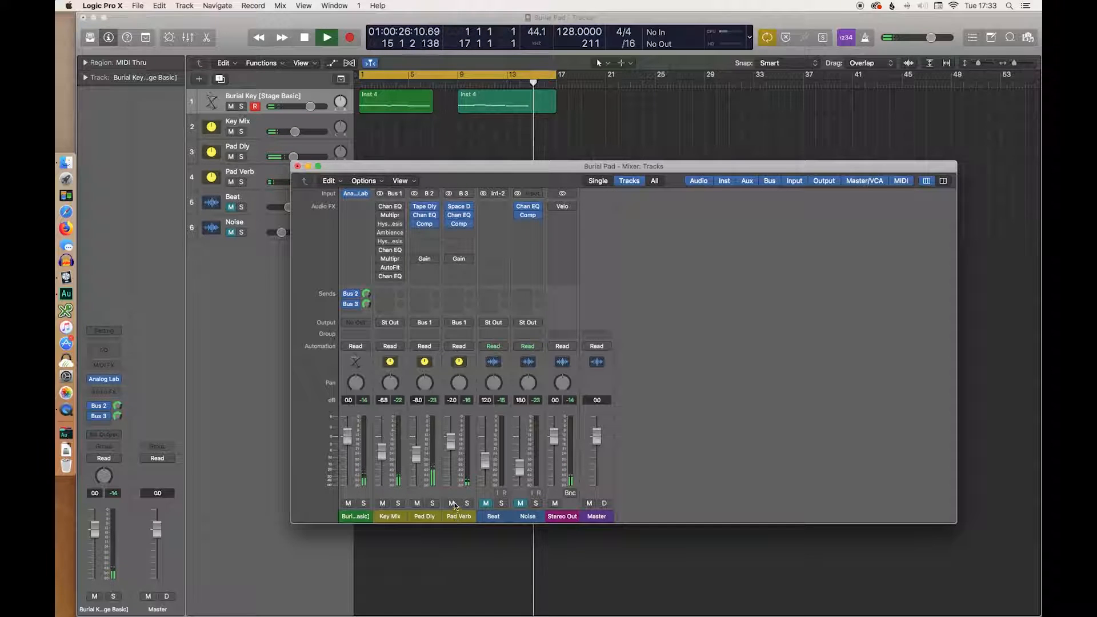
# Restart playback from the beginning and activate the Channel EQ on the Key Mix channel
pyautogui.click(457, 498)
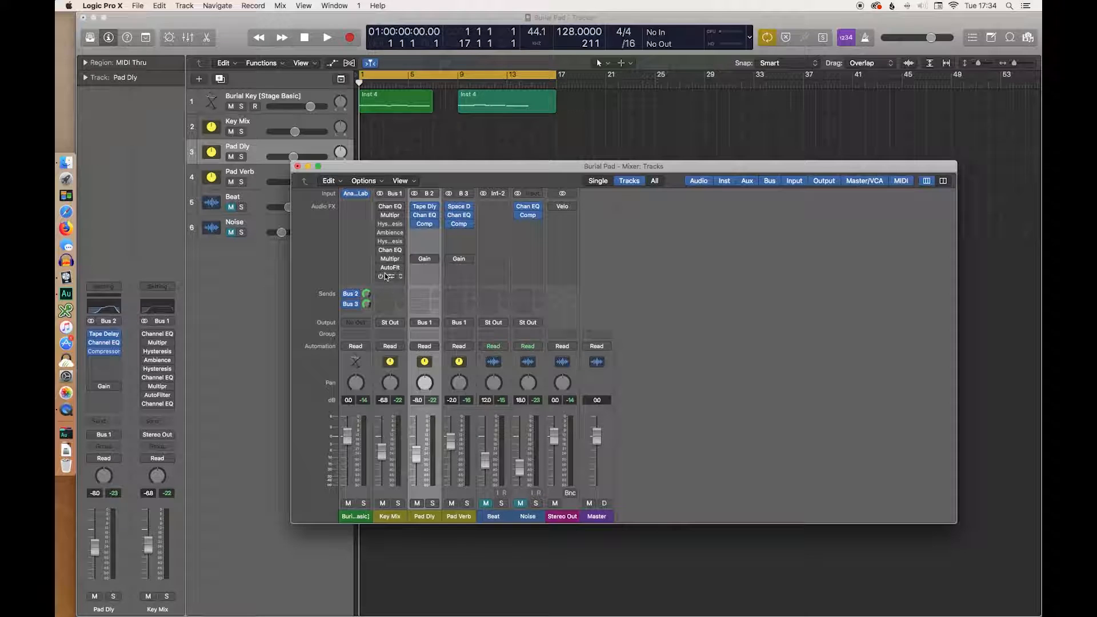
pyautogui.scroll(3, 394, 268)
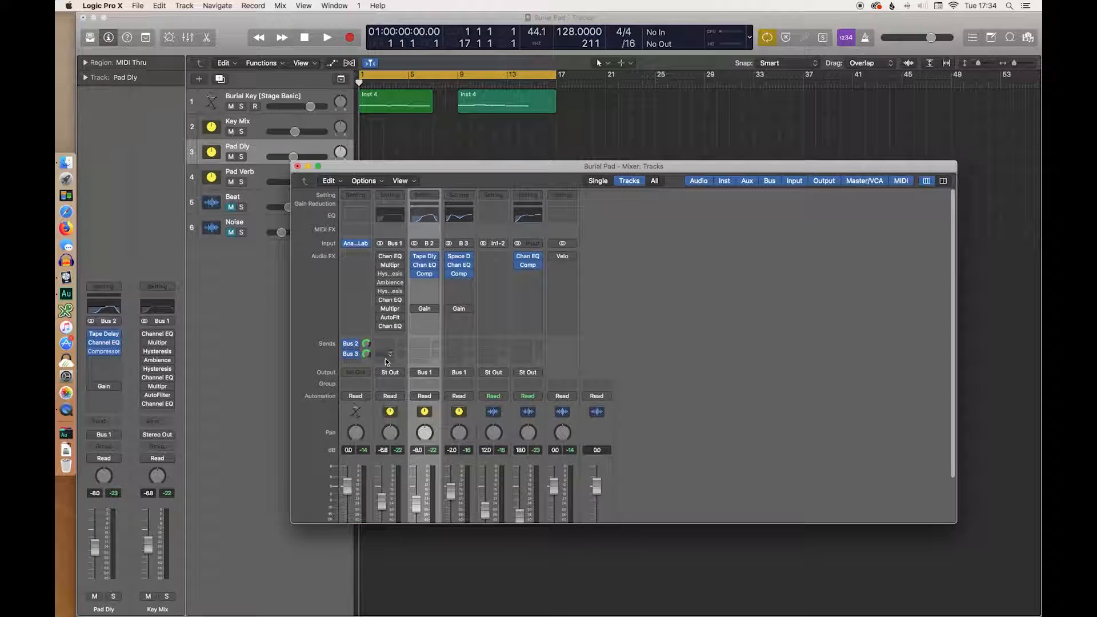
pyautogui.press('space')
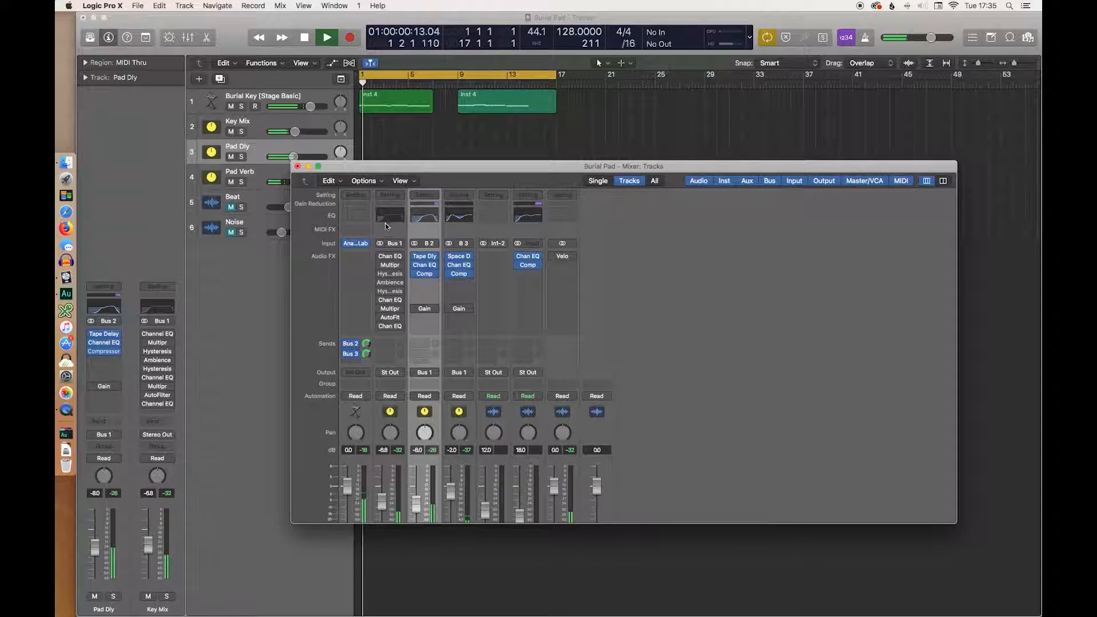
pyautogui.click(389, 255)
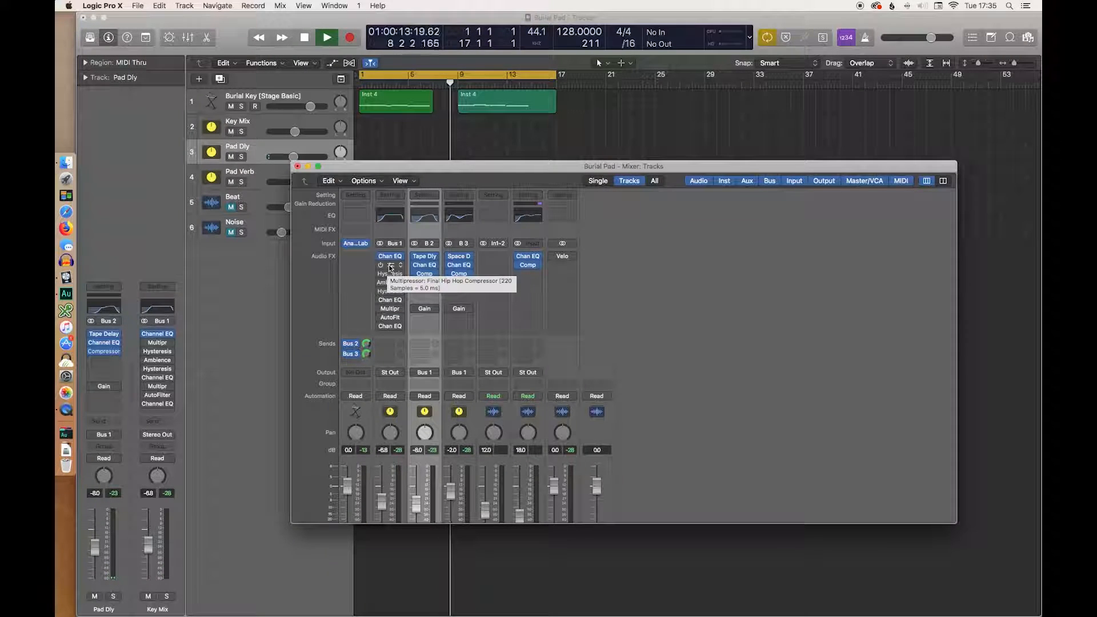
# Activate the Key Mix channel's Multipressor with the Final Hip Hop Compressor preset, review its bands and close its window
pyautogui.click(451, 282)
pyautogui.moveTo(293, 54); pyautogui.dragTo(810, 280)
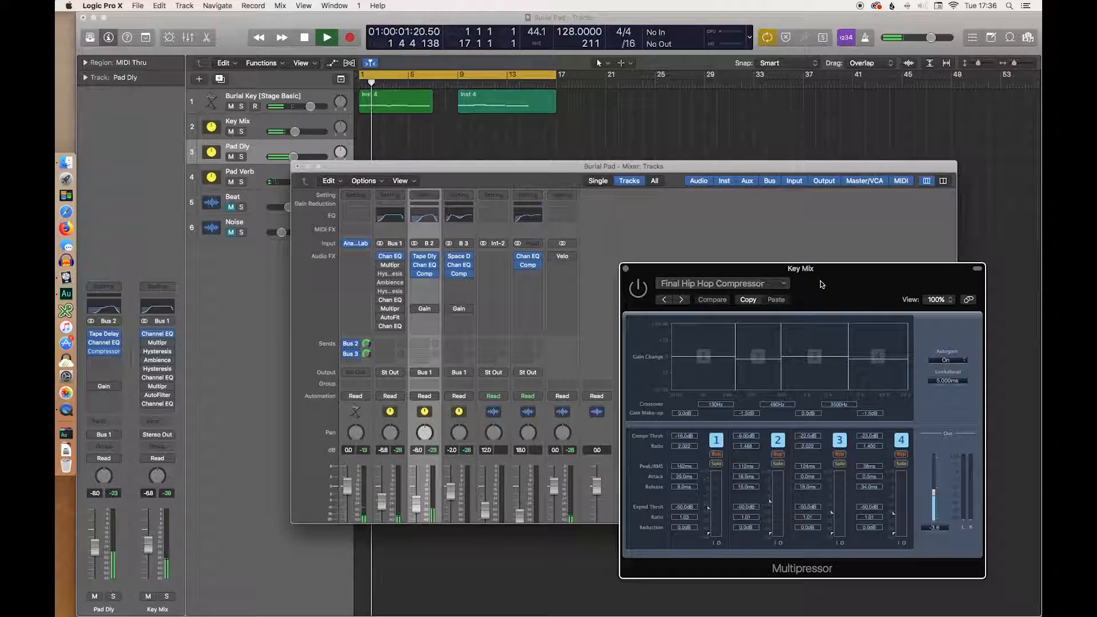
pyautogui.moveTo(621, 291); pyautogui.dragTo(570, 222)
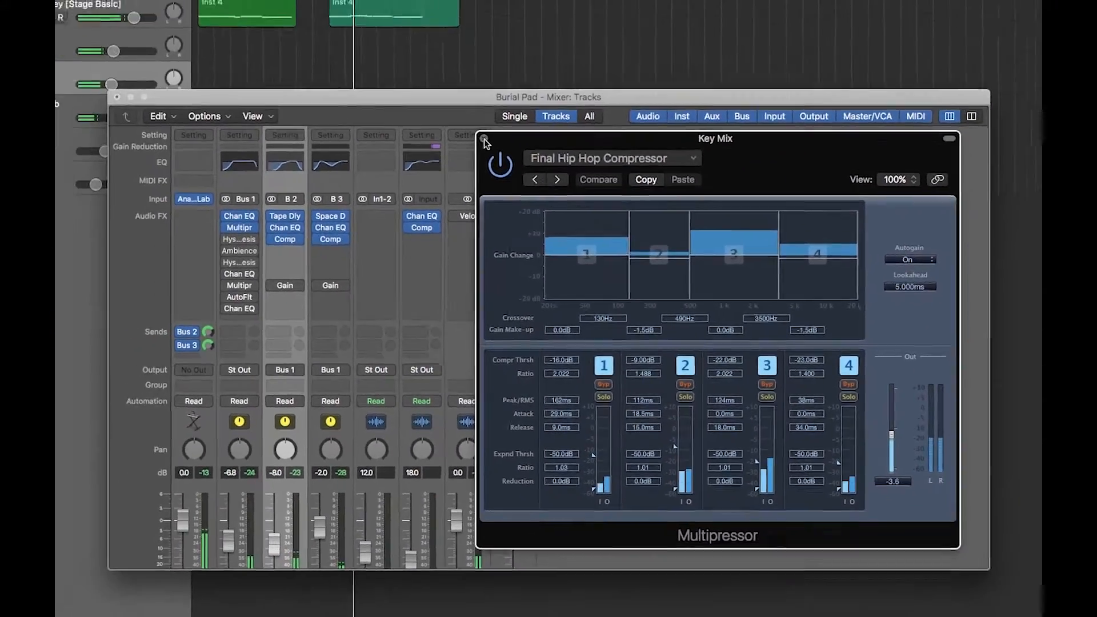
pyautogui.click(487, 140)
# Open the first Hysteresis plug-in on the Key Mix channel, review its settings, activate it and close its window
pyautogui.click(388, 273)
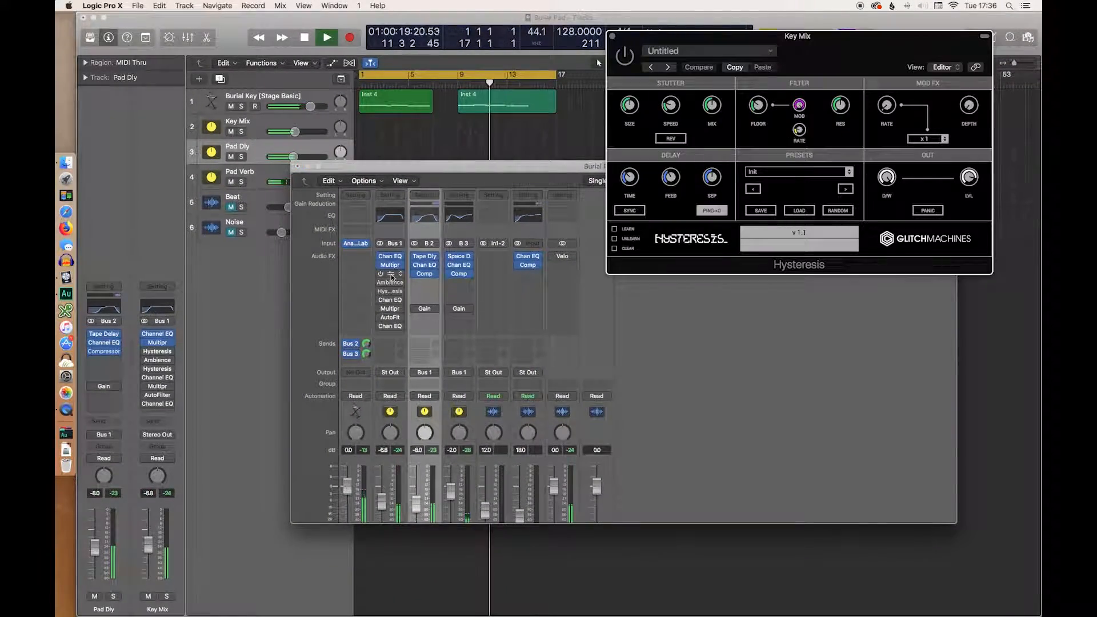
pyautogui.moveTo(785, 54); pyautogui.dragTo(783, 160)
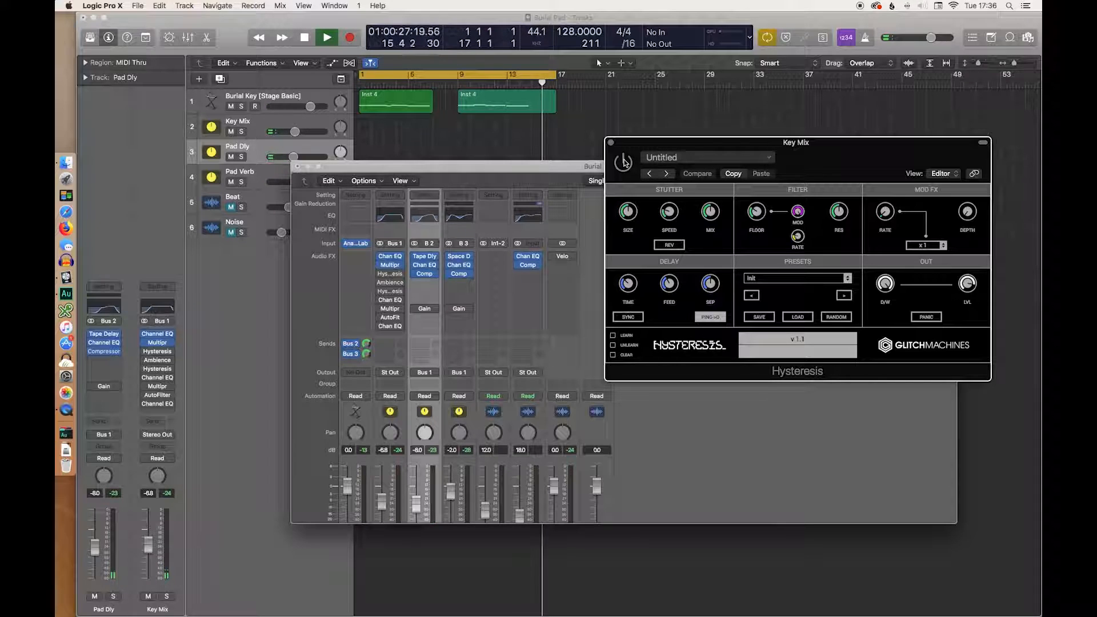
pyautogui.moveTo(822, 157); pyautogui.dragTo(807, 139)
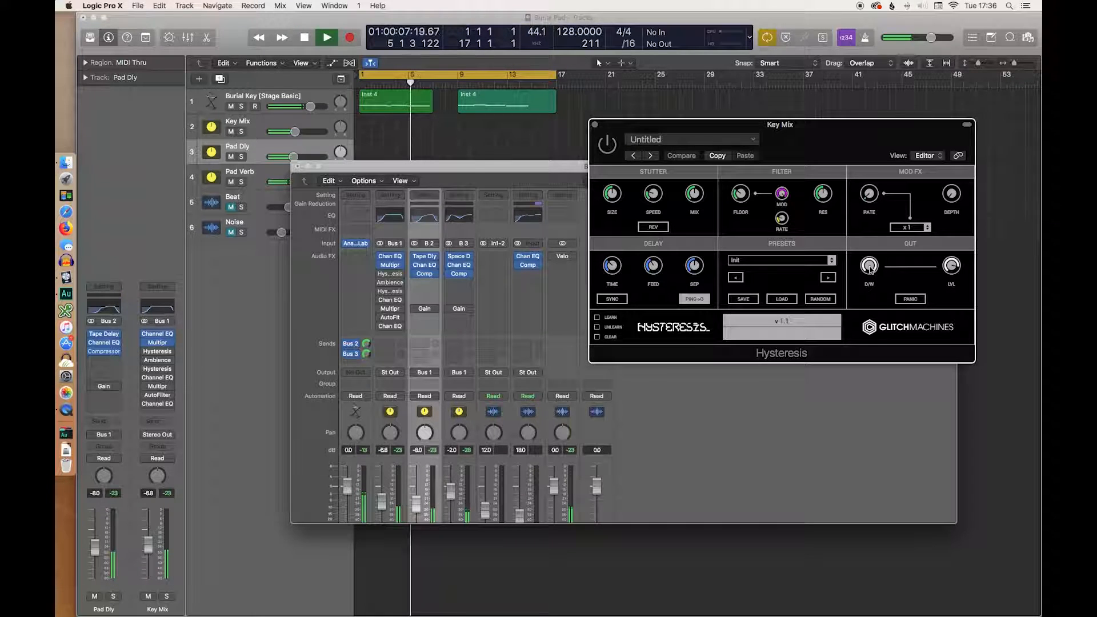
pyautogui.click(607, 144)
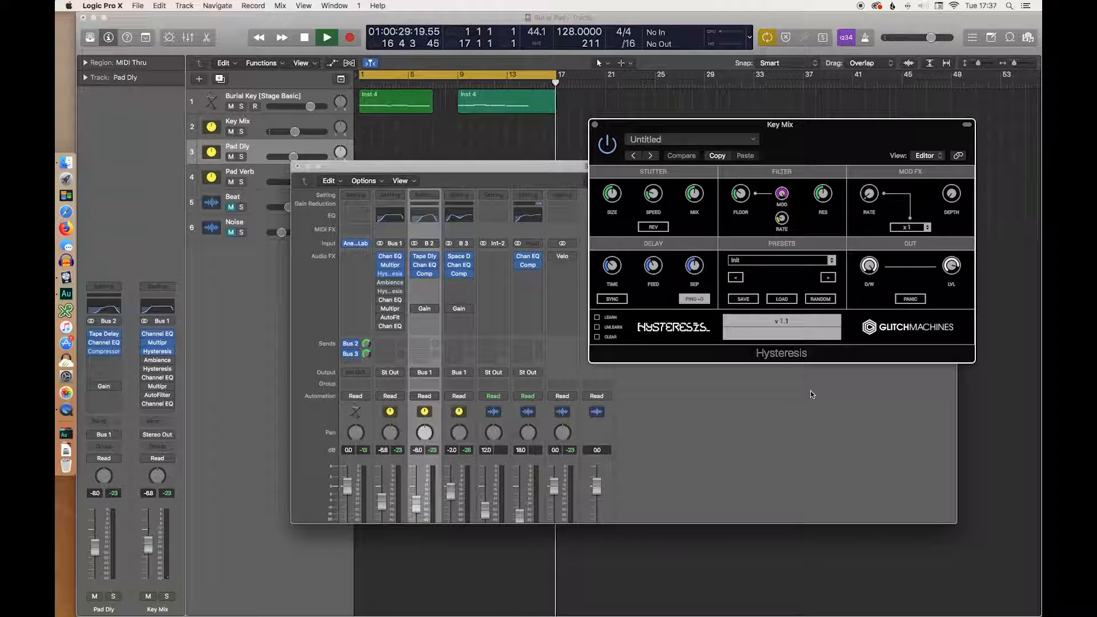
pyautogui.click(595, 125)
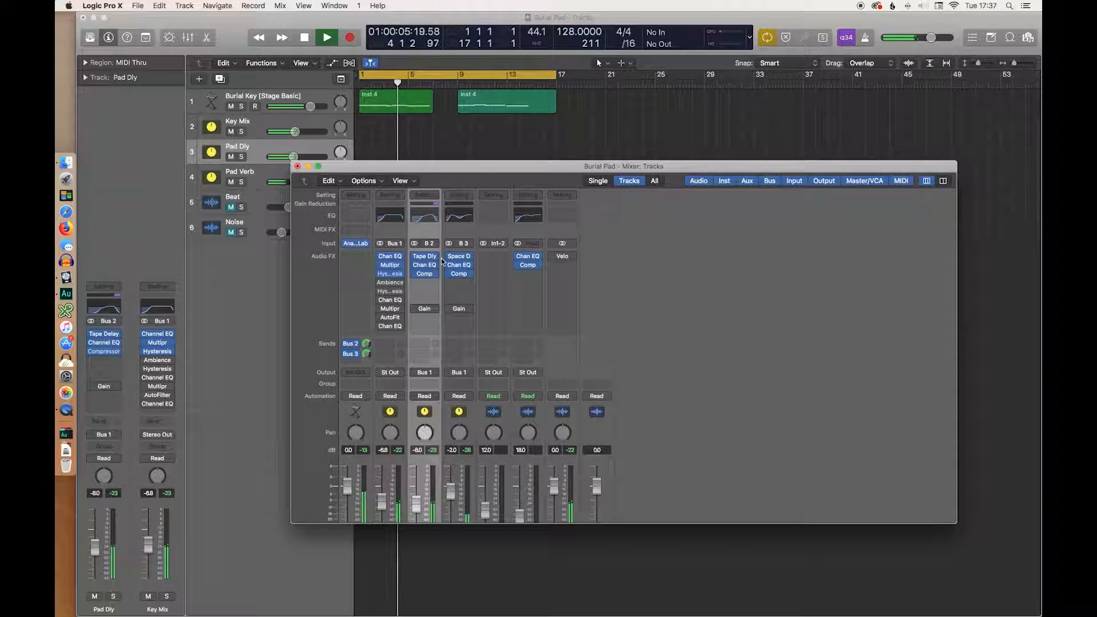
# Open the Ambience reverb on the Key Mix channel, review its Burial Keys preset settings and activate it
pyautogui.click(390, 285)
pyautogui.moveTo(334, 118); pyautogui.dragTo(835, 169)
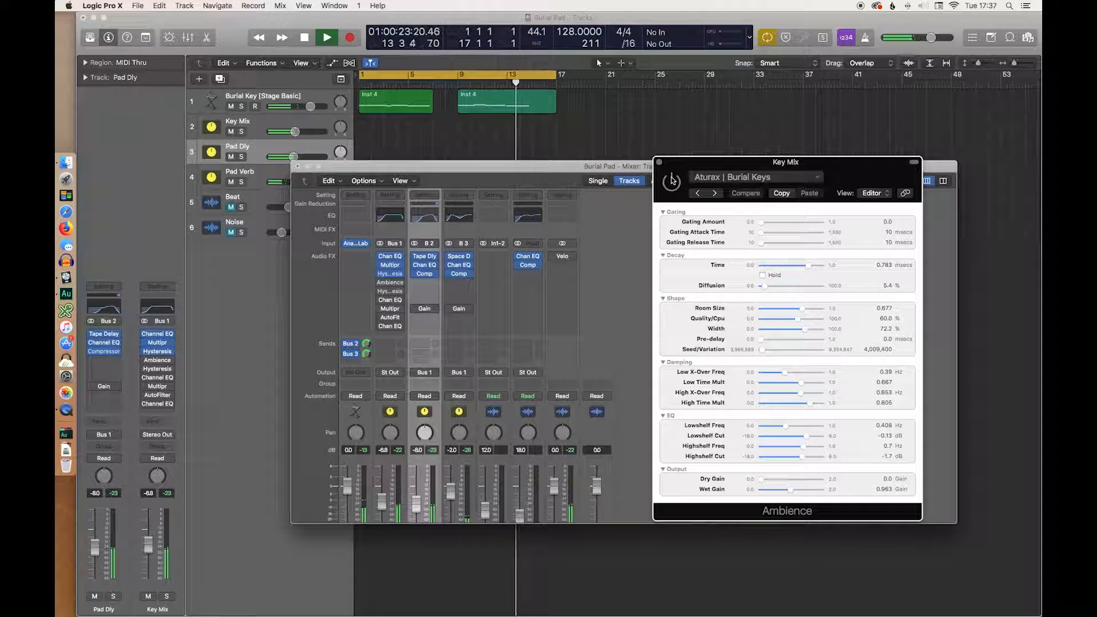
pyautogui.moveTo(434, 268)
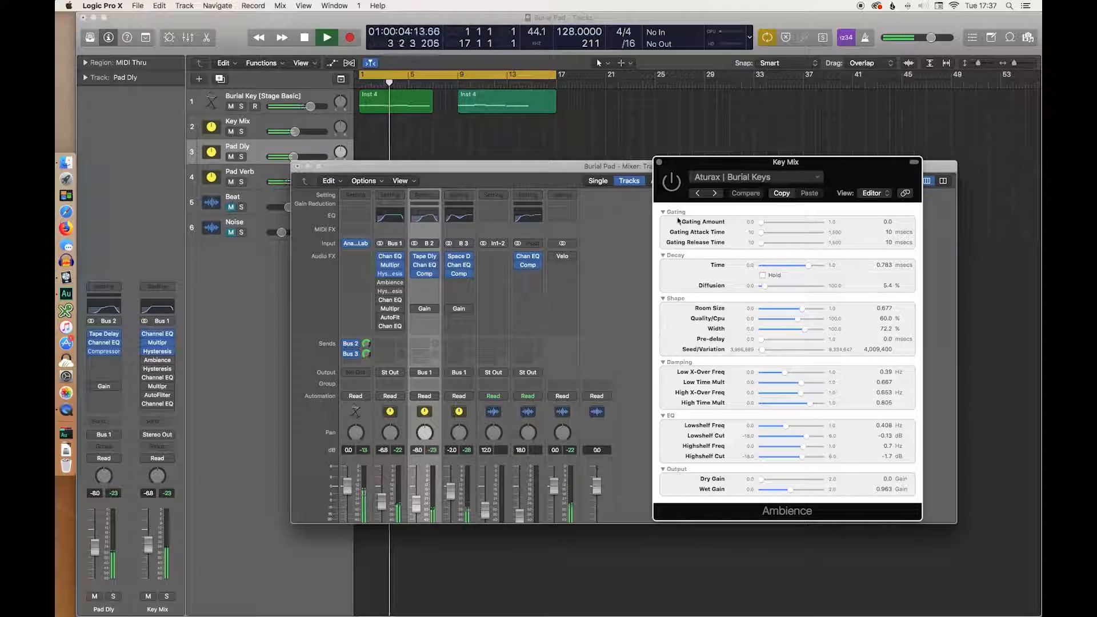
pyautogui.click(672, 181)
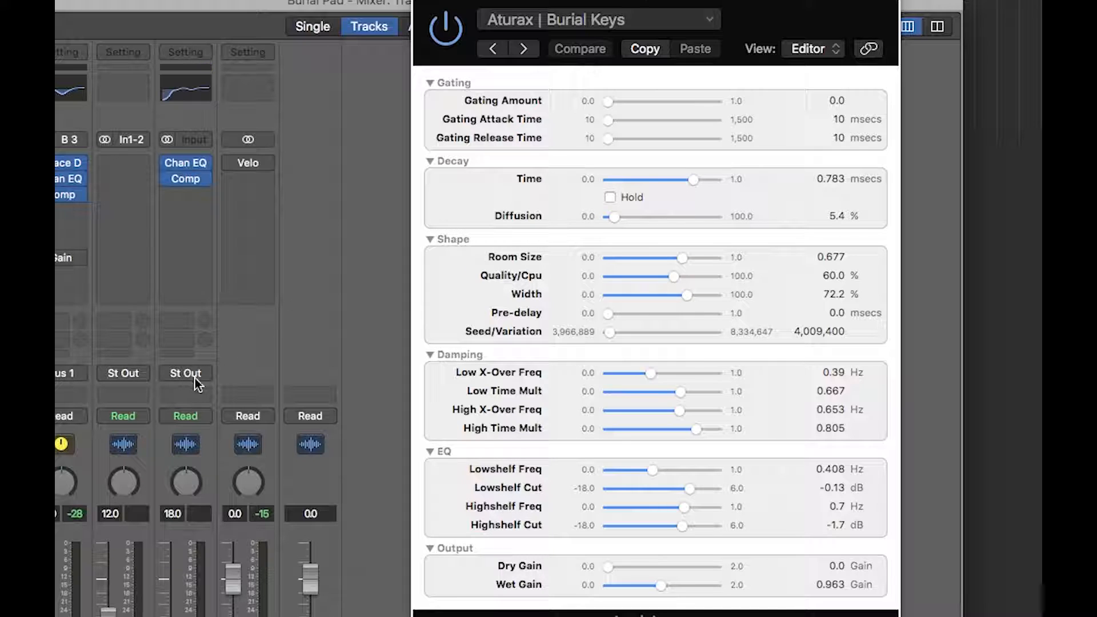
# Unmute the Noise and Beat channels to audition the pad in context, and mute both again
pyautogui.scroll(-3, 233, 371)
pyautogui.click(169, 610)
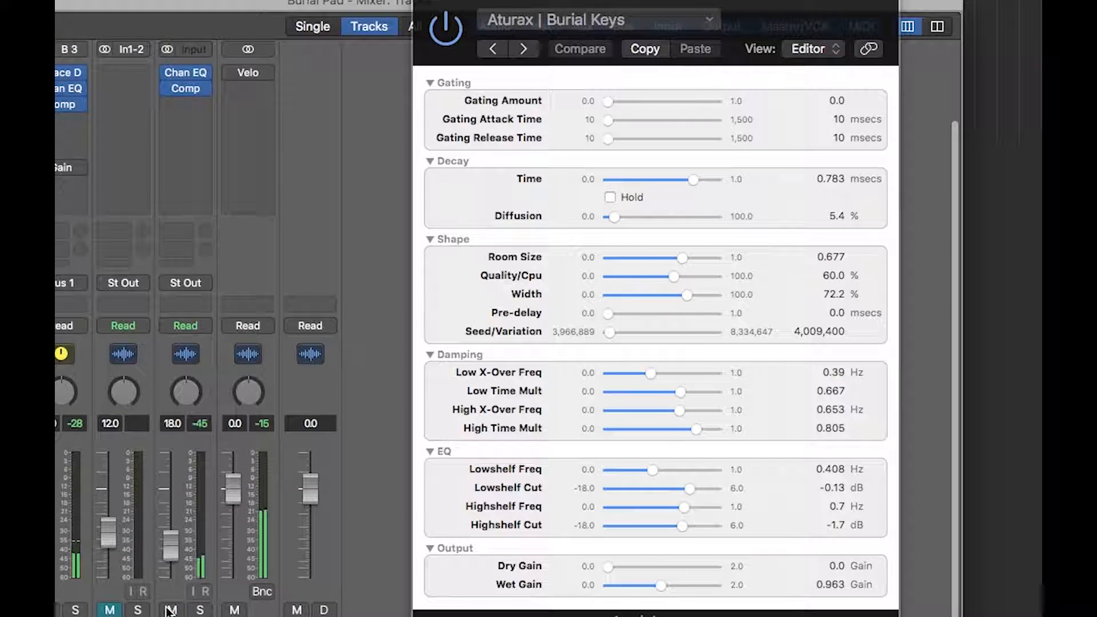
pyautogui.click(110, 610)
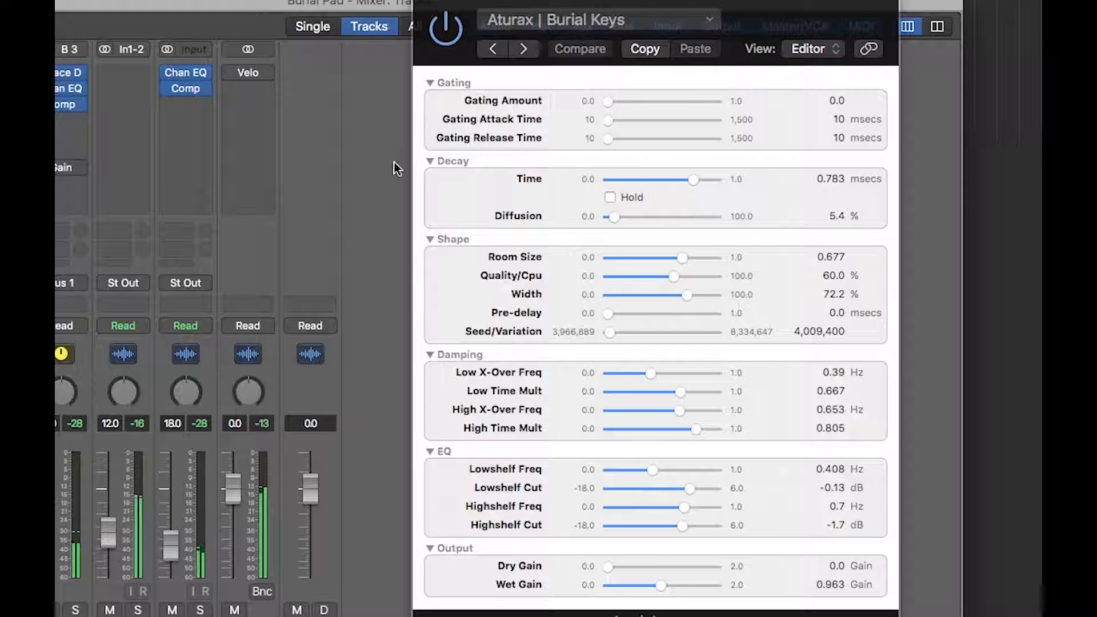
pyautogui.scroll(3, 354, 302)
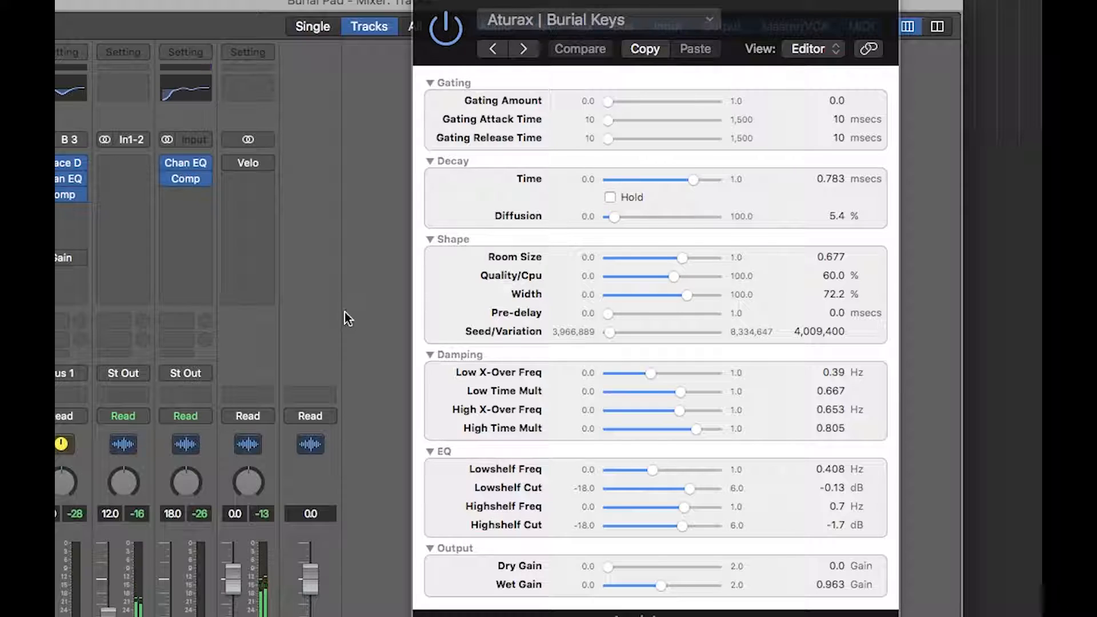
pyautogui.scroll(-3, 345, 315)
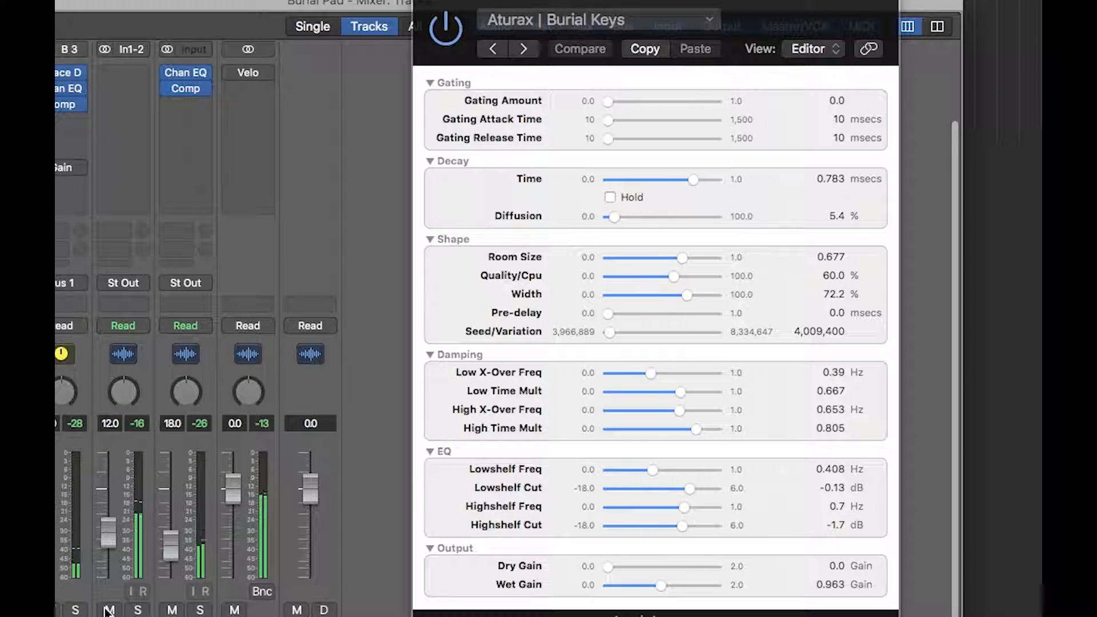
pyautogui.click(109, 609)
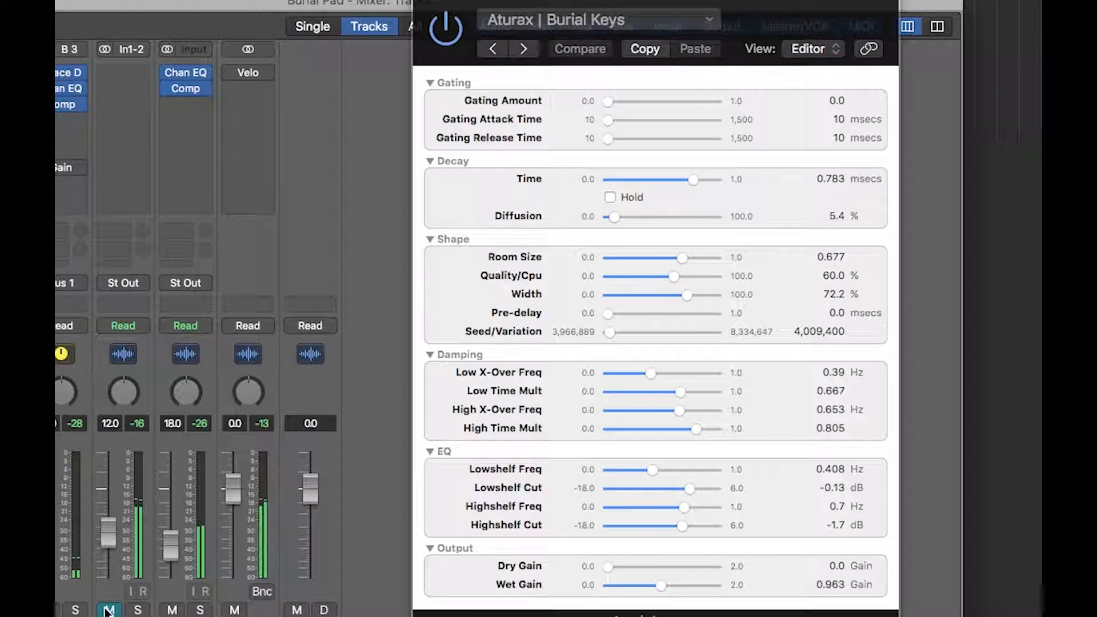
pyautogui.click(172, 610)
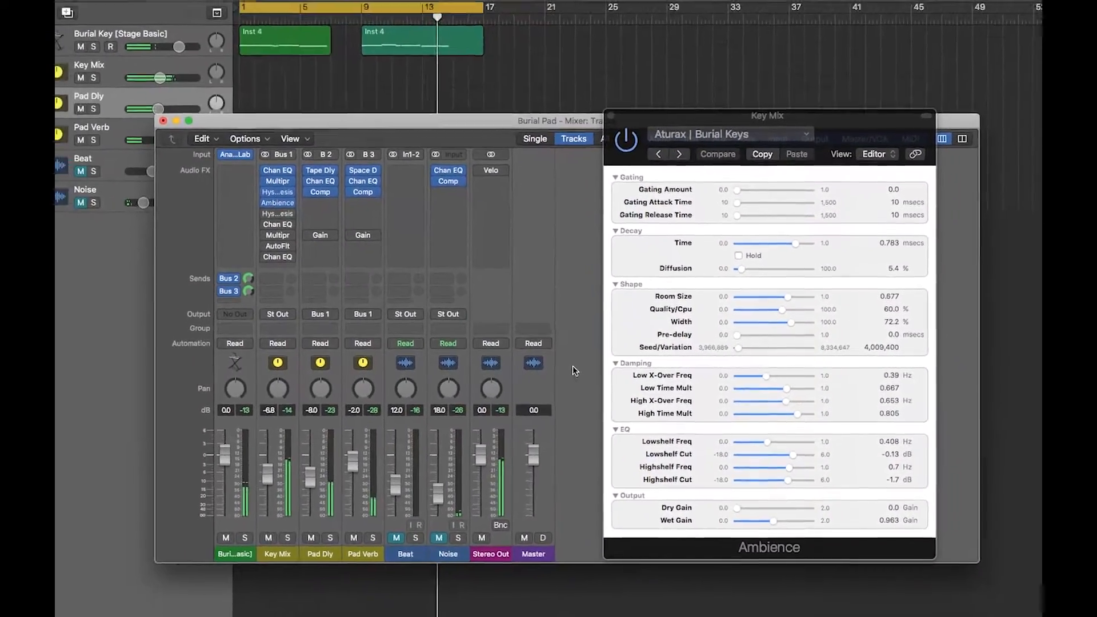
pyautogui.scroll(4, 506, 430)
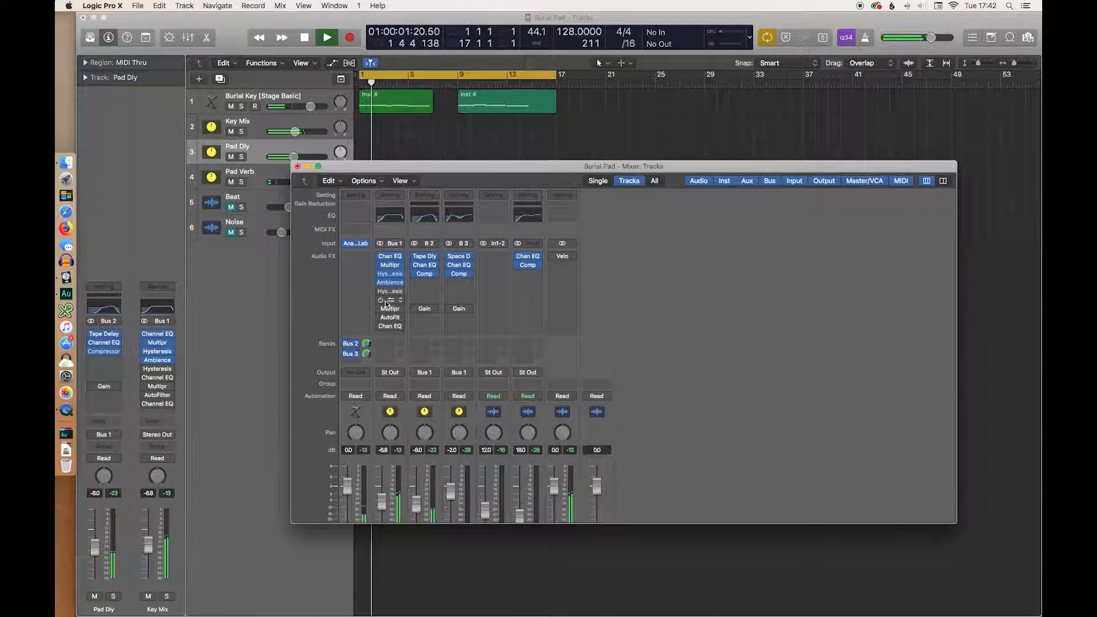
# Open the second Hysteresis plug-in on the Key Mix channel and check the TH_AngelsToOthers preset in its preset list
pyautogui.click(389, 274)
pyautogui.moveTo(320, 44); pyautogui.dragTo(782, 220)
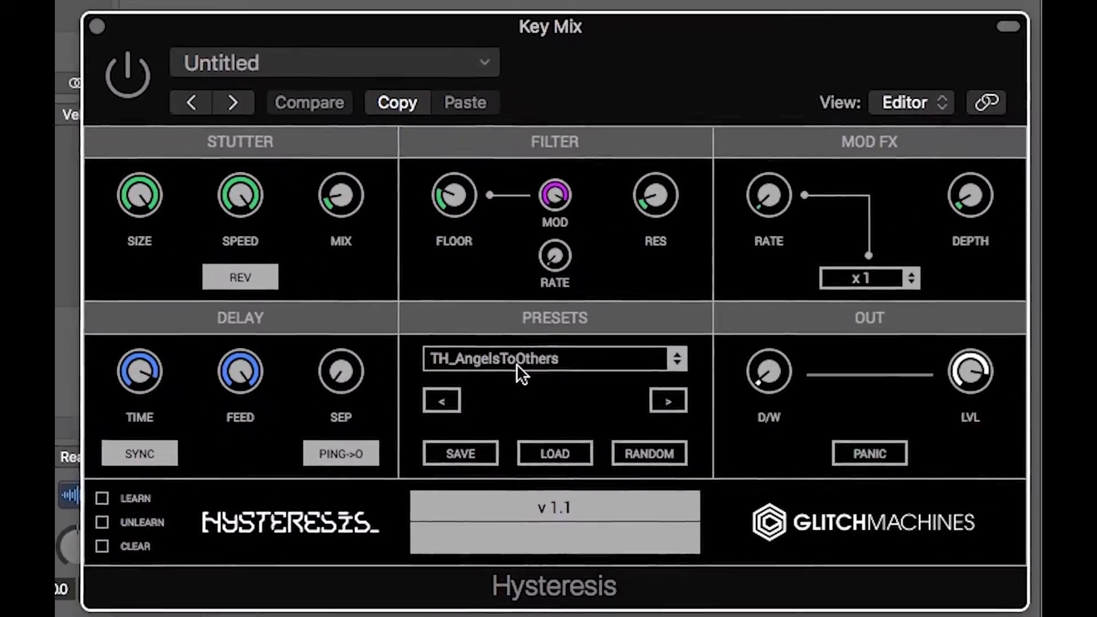
pyautogui.click(663, 358)
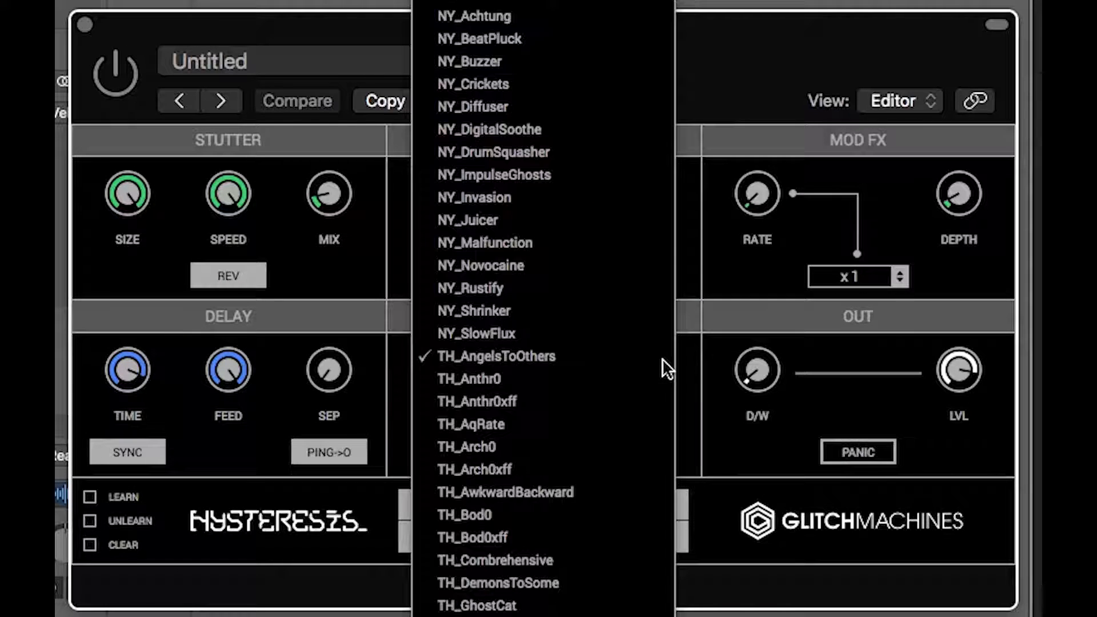
pyautogui.click(662, 358)
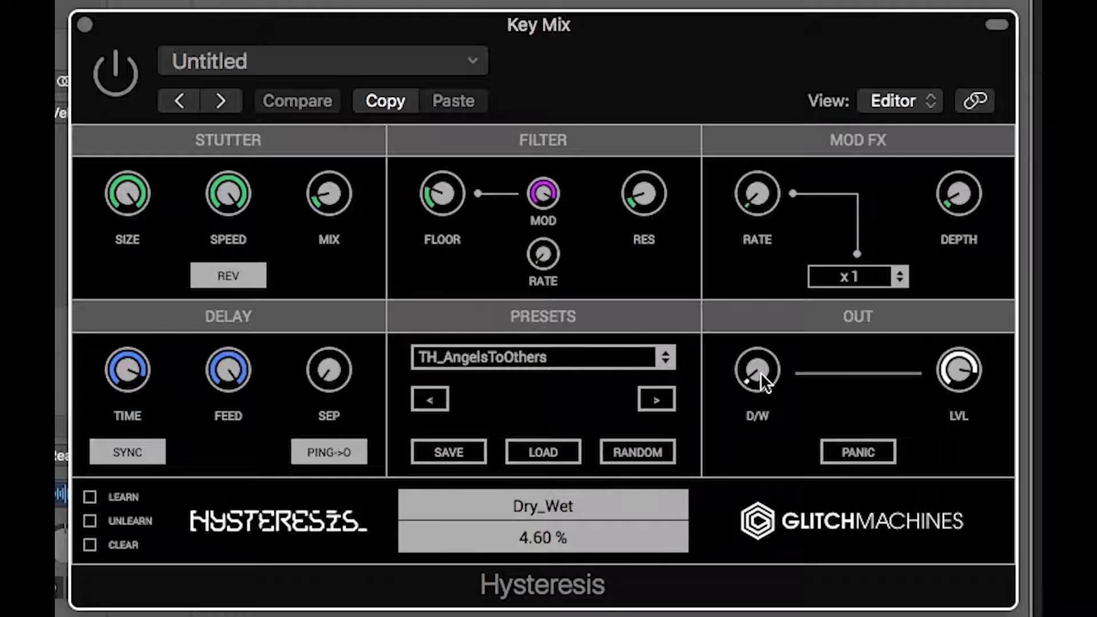
# Activate the second Hysteresis, sweep its dry/wet mix up to about 37 %, settle it at 5.10 % and close its window
pyautogui.moveTo(761, 374); pyautogui.dragTo(779, 338)
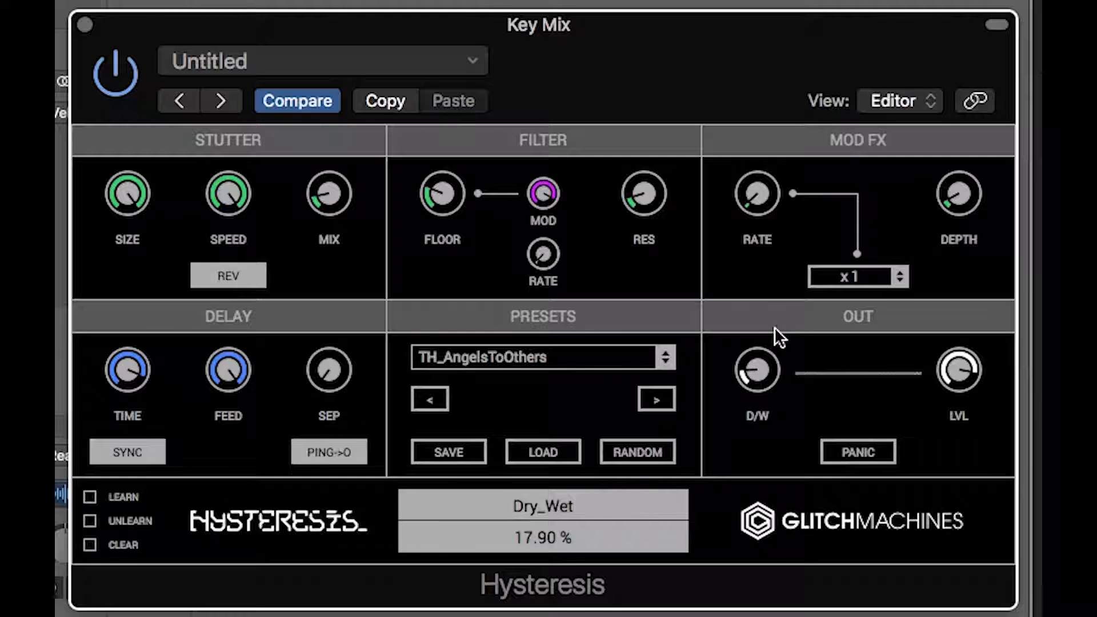
pyautogui.moveTo(779, 268); pyautogui.dragTo(779, 269)
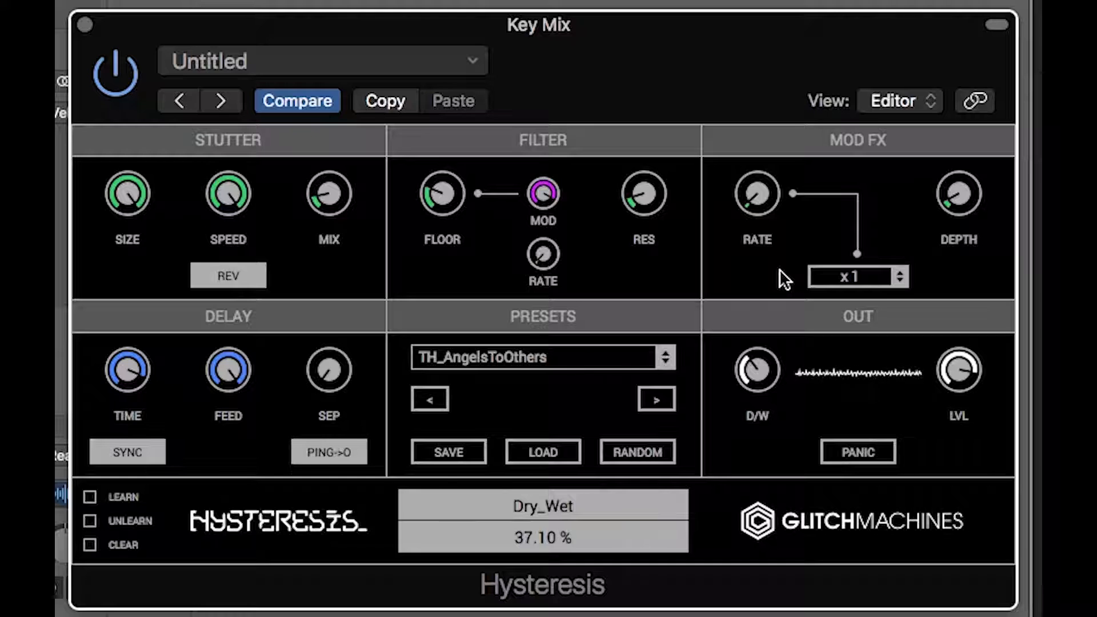
pyautogui.moveTo(779, 269); pyautogui.dragTo(817, 374)
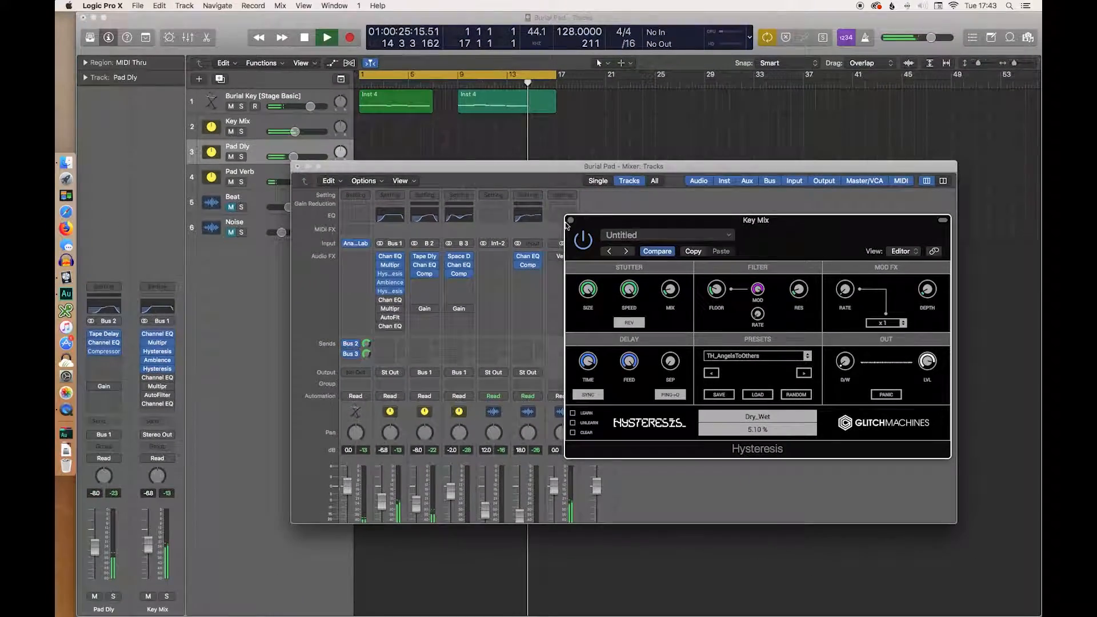
pyautogui.click(570, 221)
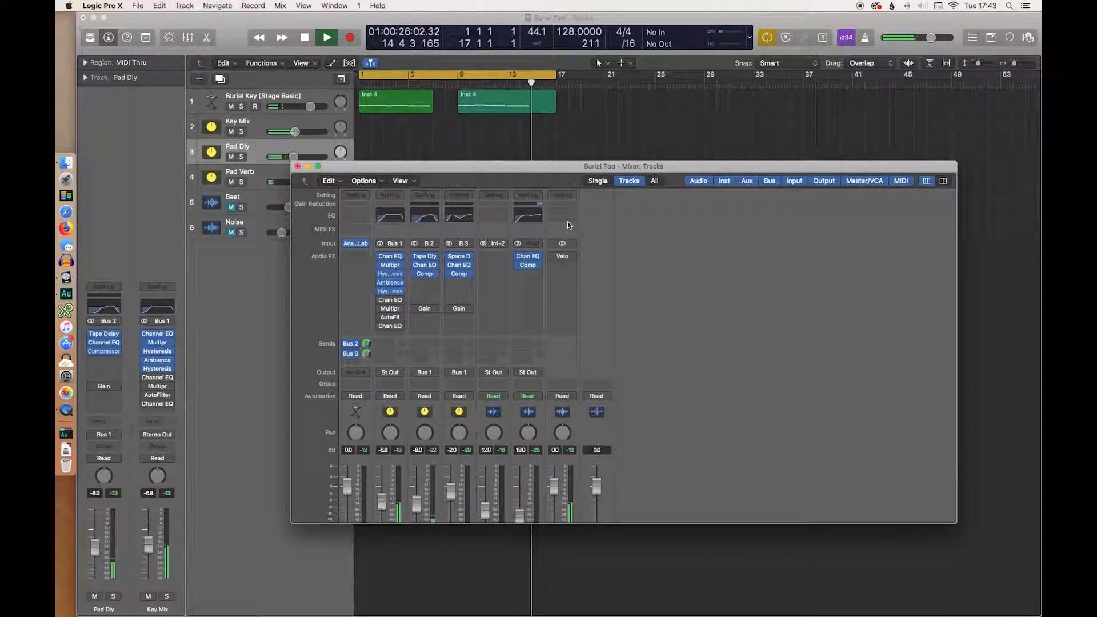
# Open the Key Mix channel's second Channel EQ, review its midrange cut, activate it and close its window
pyautogui.click(387, 303)
pyautogui.moveTo(413, 50); pyautogui.dragTo(623, 128)
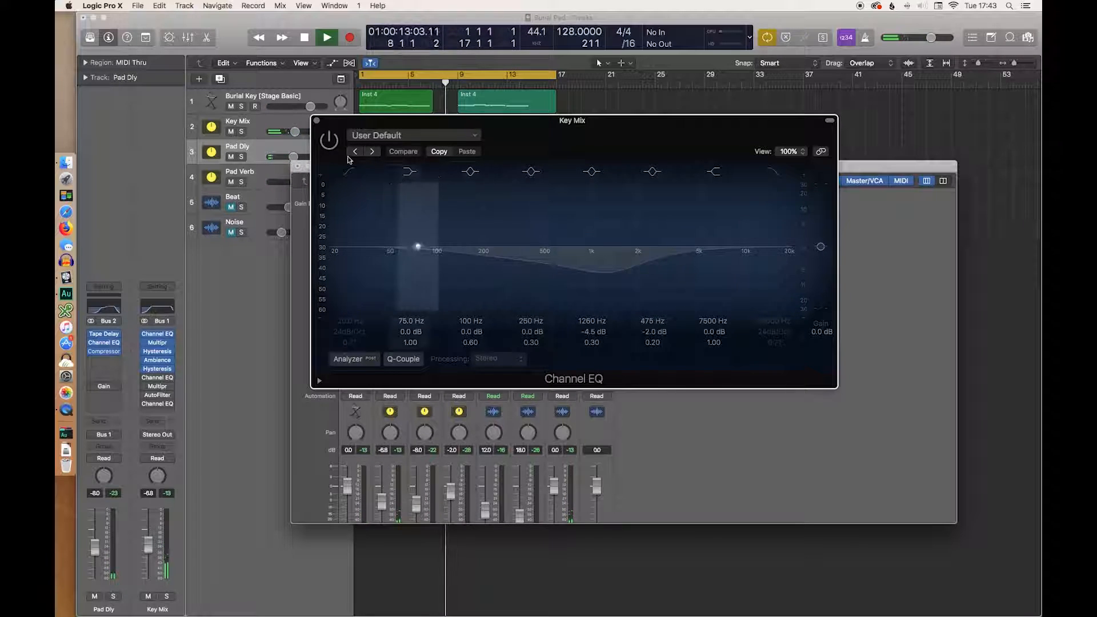
pyautogui.click(317, 122)
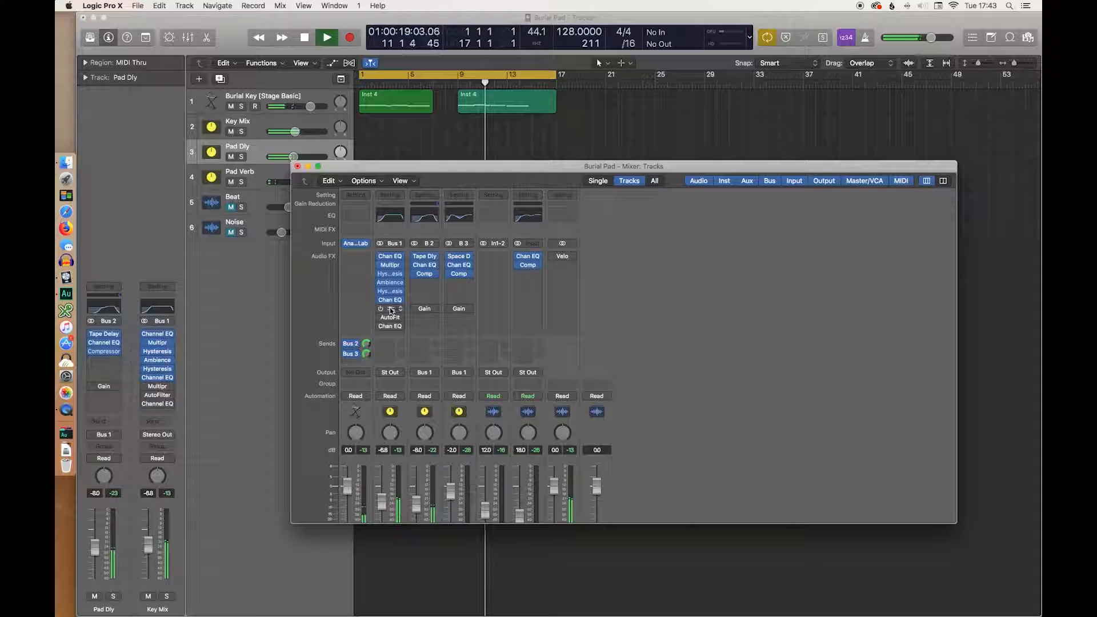
# Open the Key Mix channel's second Multipressor, review its Strings Compressor preset, activate it and close its window
pyautogui.click(390, 310)
pyautogui.moveTo(303, 51); pyautogui.dragTo(804, 199)
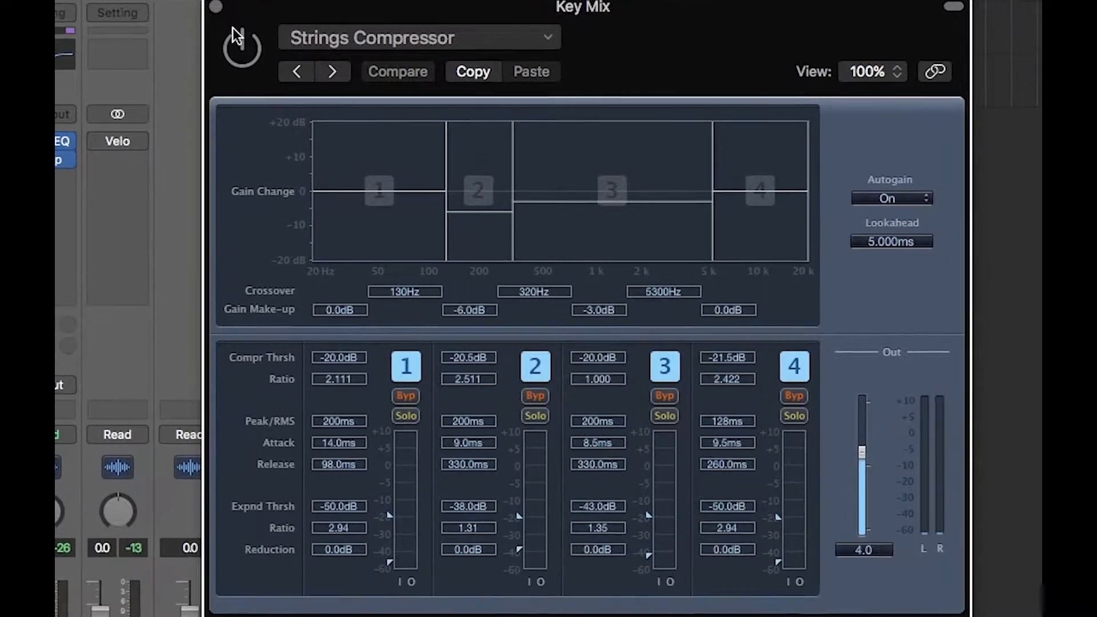
pyautogui.click(239, 41)
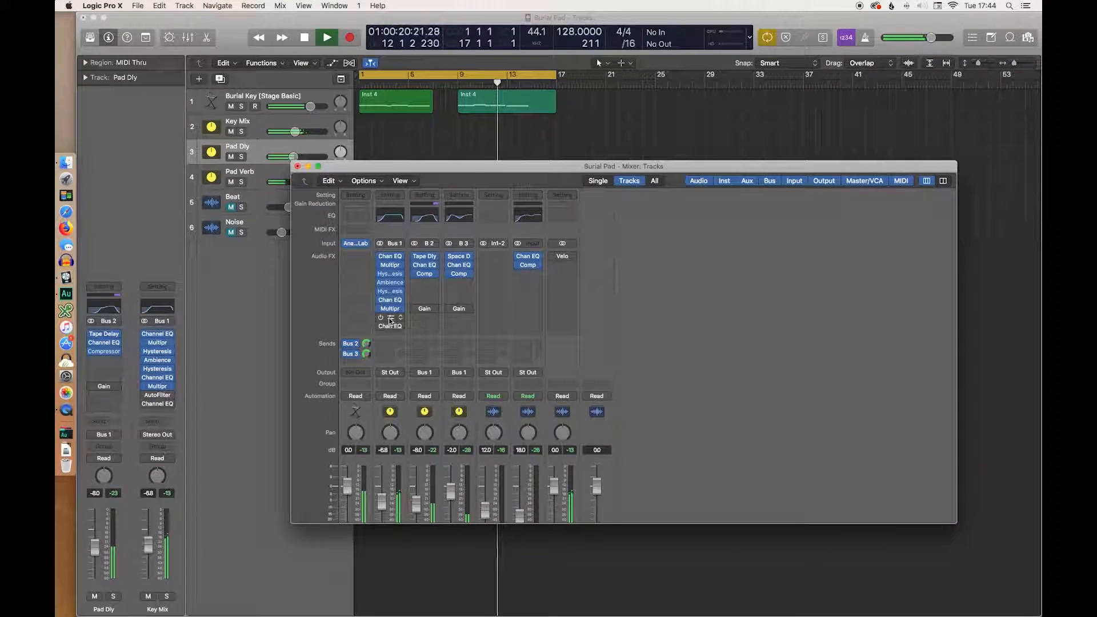
# Open the Key Mix channel's AutoFilter, review its filter settings, activate it and close its window
pyautogui.click(391, 317)
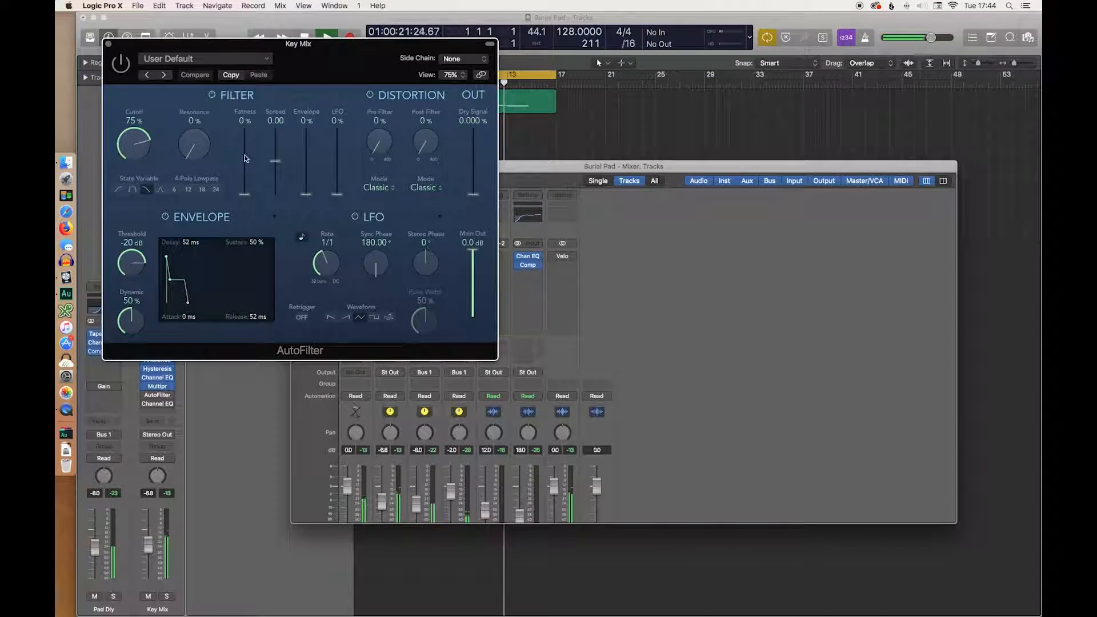
pyautogui.moveTo(321, 59); pyautogui.dragTo(792, 200)
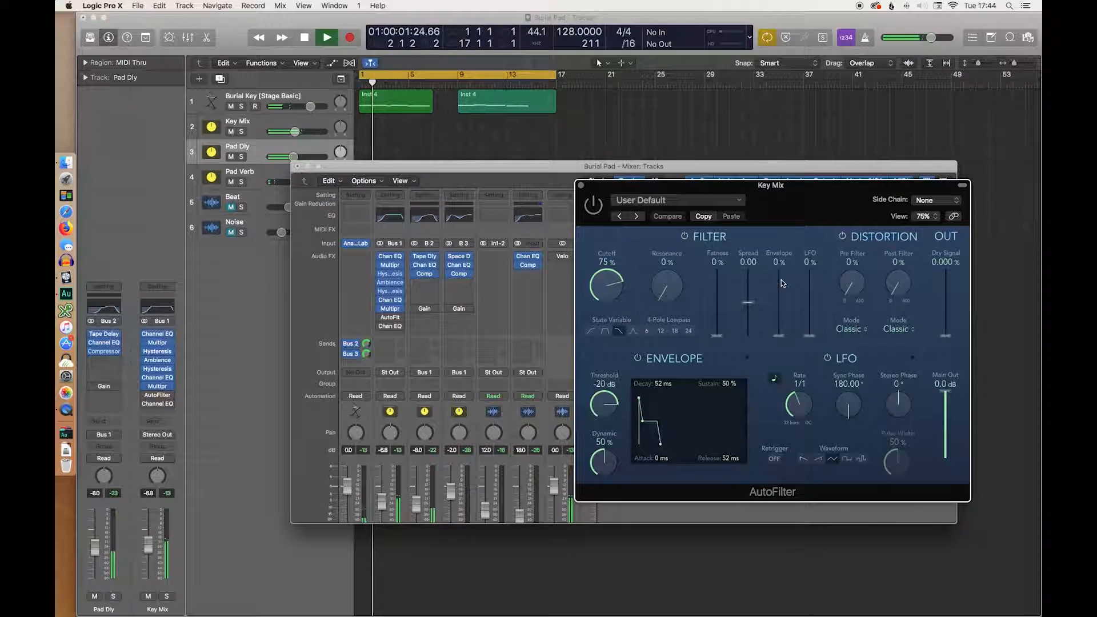
pyautogui.moveTo(781, 306)
pyautogui.mouseDown()
pyautogui.moveTo(782, 250)
pyautogui.moveTo(780, 313)
pyautogui.mouseUp()
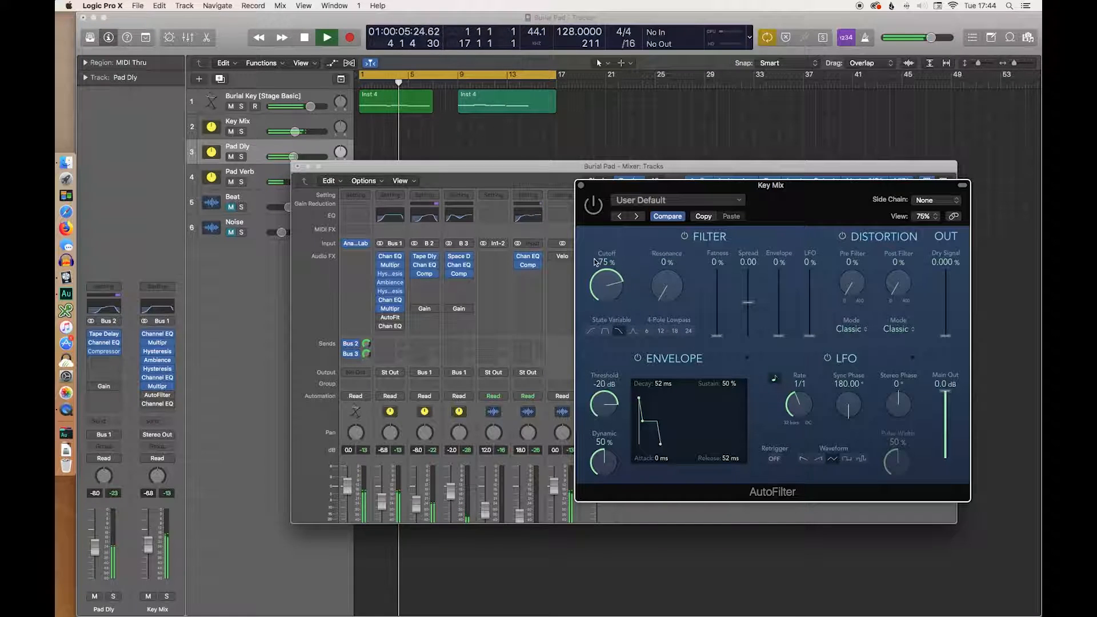
pyautogui.click(594, 204)
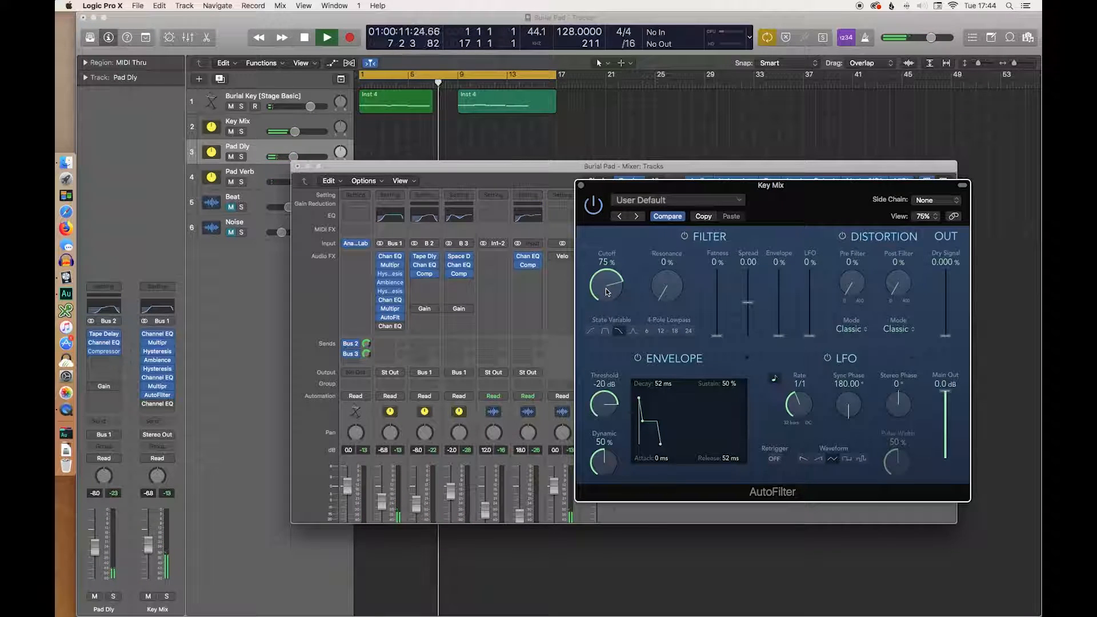
pyautogui.press('super+w')
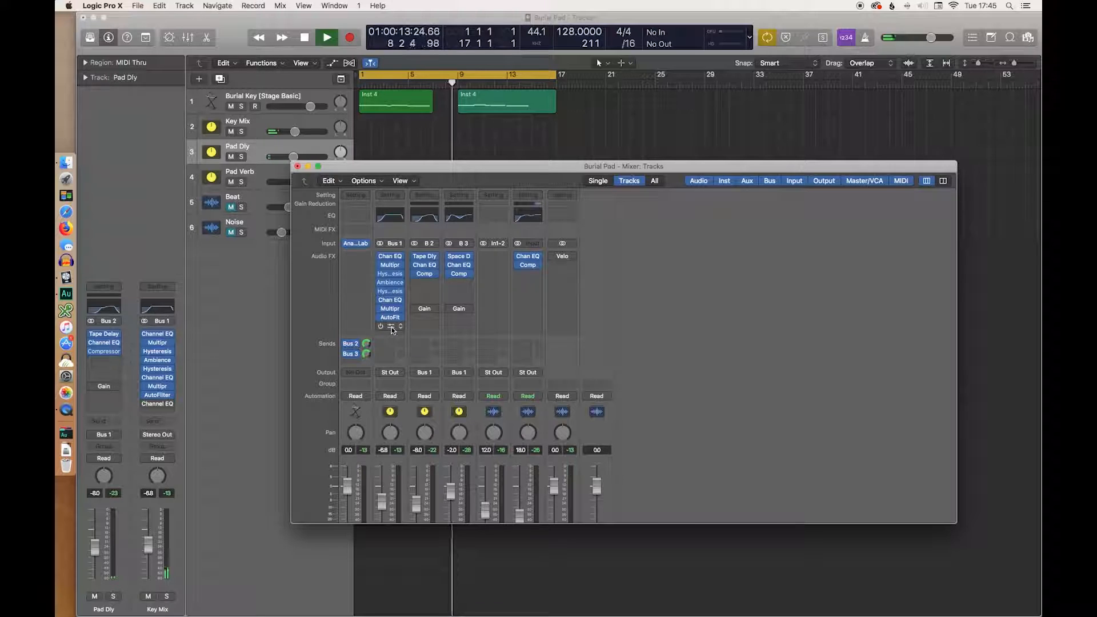
# Review the last Channel EQ on the Key Mix channel, with its cut at 310 Hz, activate it and close its window
pyautogui.click(391, 326)
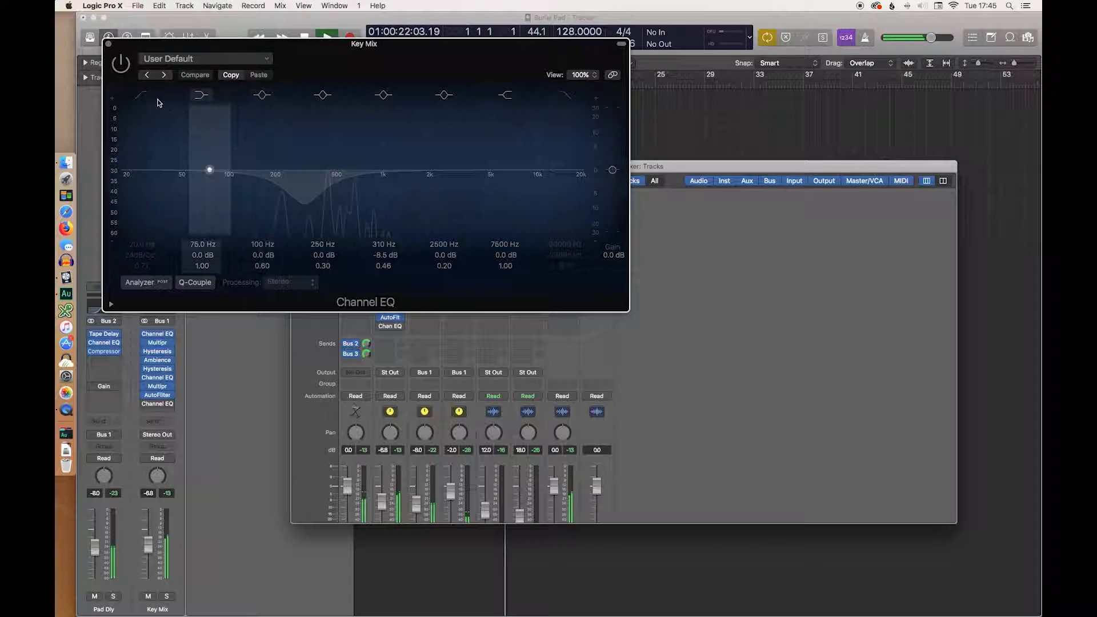
pyautogui.click(109, 44)
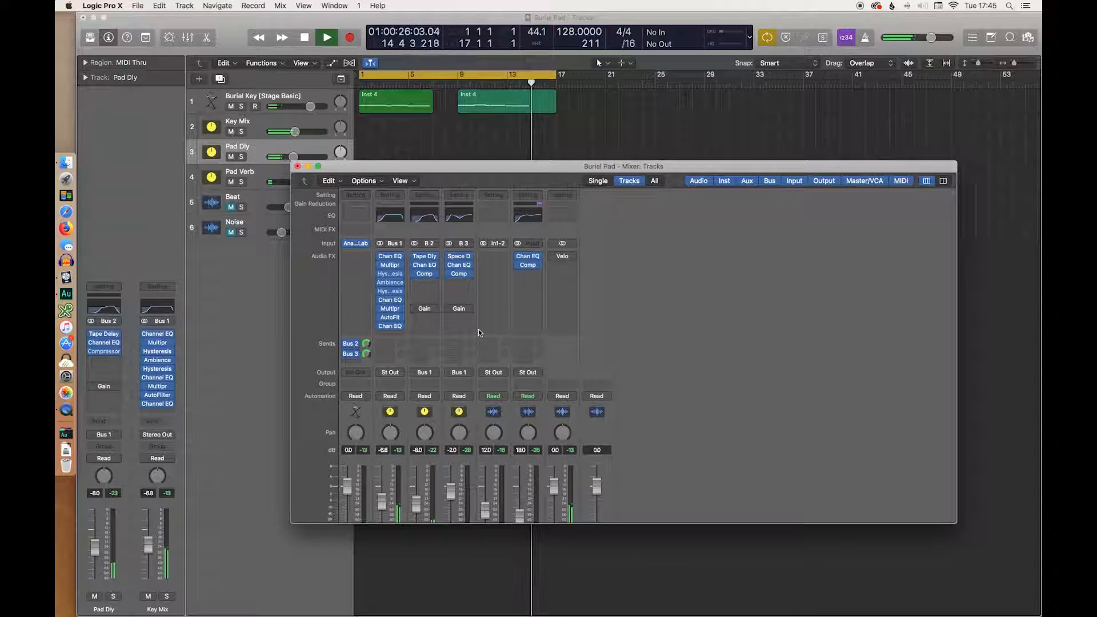
pyautogui.moveTo(562, 260)
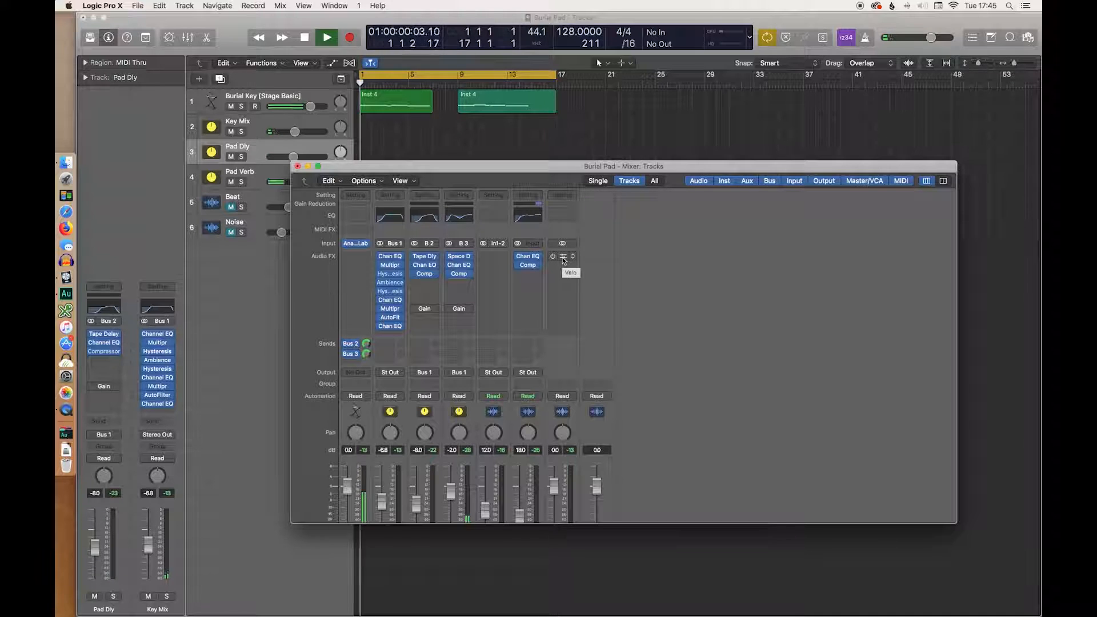
pyautogui.scroll(-1, 580, 377)
pyautogui.scroll(-3, 581, 376)
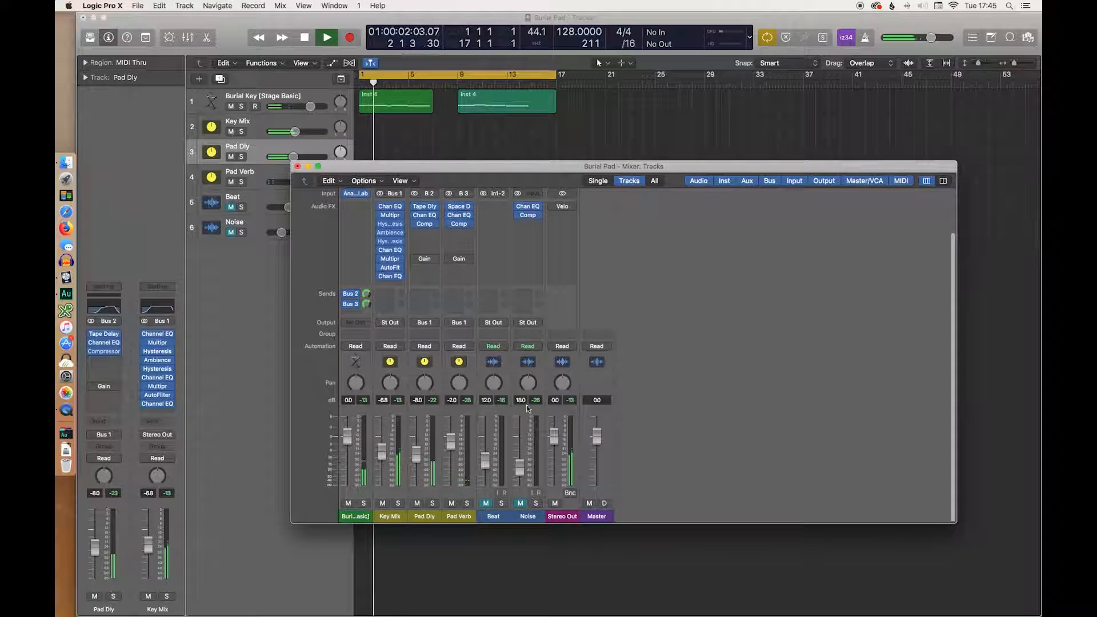
pyautogui.scroll(-1, 509, 400)
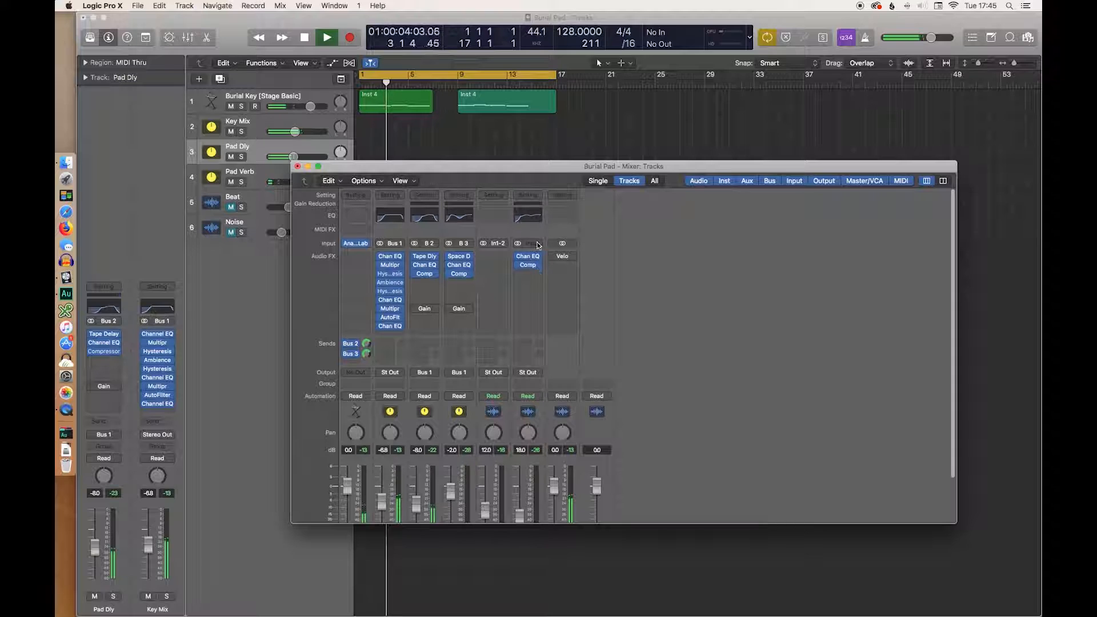
pyautogui.scroll(1, 528, 499)
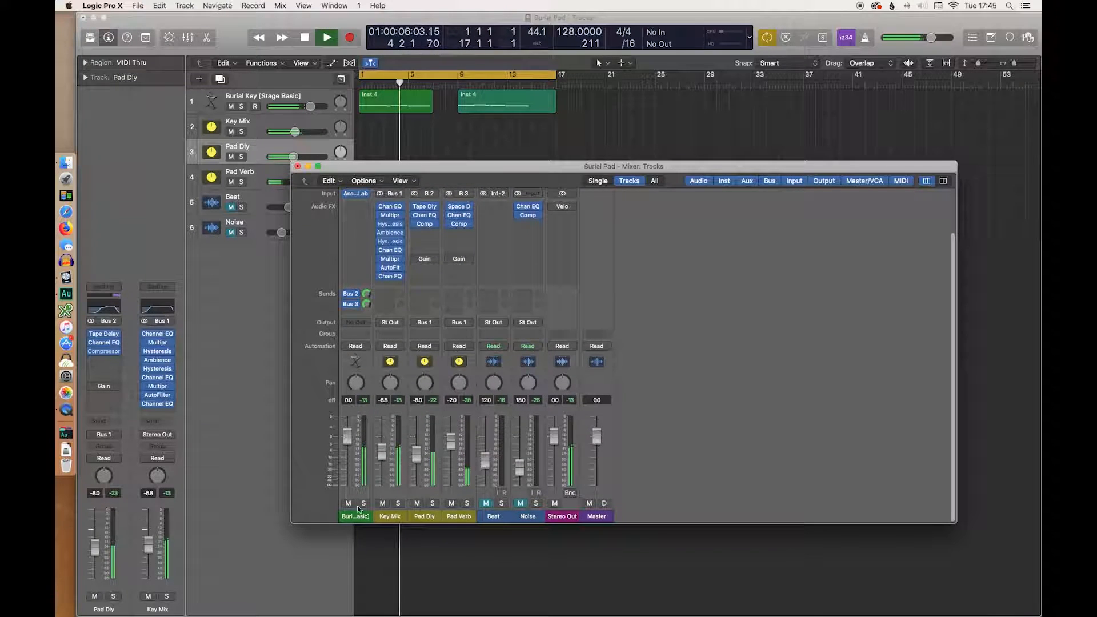